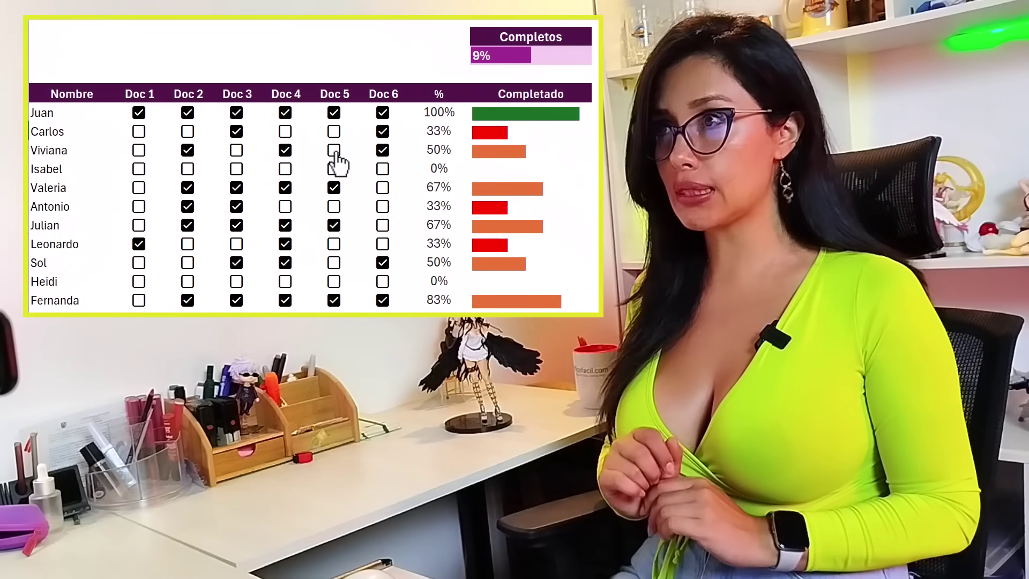
# Tick Viviana's Doc 5, Doc 3 and Doc 1 boxes to bring her to 100%.
pyautogui.click(334, 151)
pyautogui.click(238, 153)
pyautogui.click(236, 151)
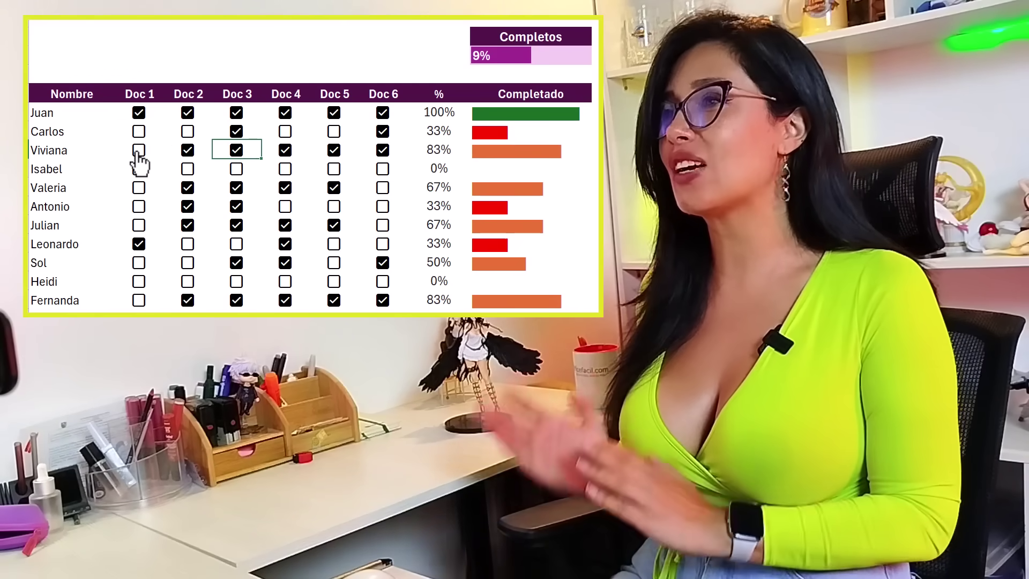
pyautogui.click(139, 151)
pyautogui.click(139, 150)
# Tick Isabel's Doc 3–Doc 6 boxes, then Julian's Doc 6 and Doc 1 to complete him.
pyautogui.click(237, 169)
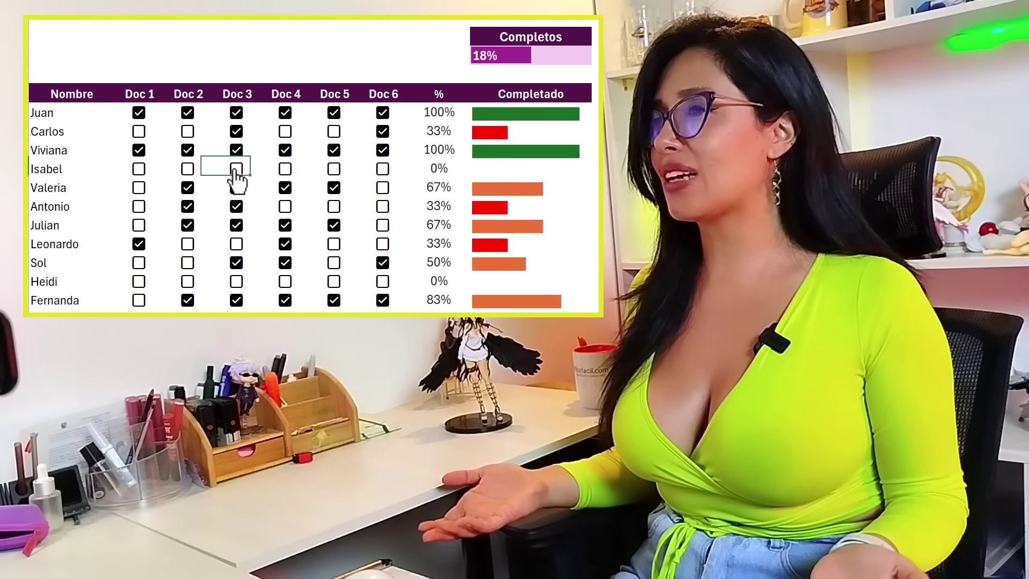
pyautogui.click(236, 169)
pyautogui.click(286, 169)
pyautogui.click(285, 169)
pyautogui.click(334, 169)
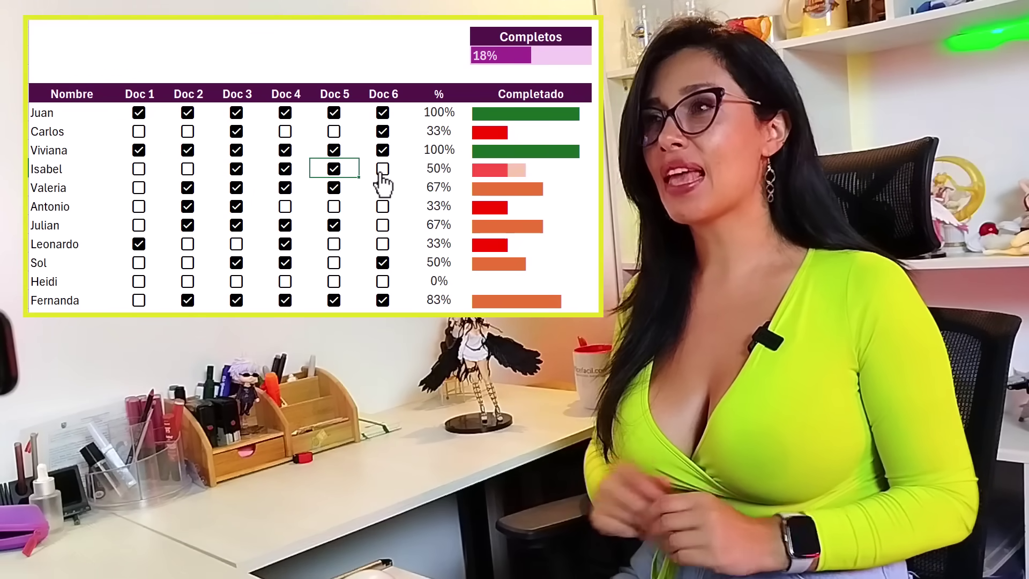
pyautogui.click(383, 169)
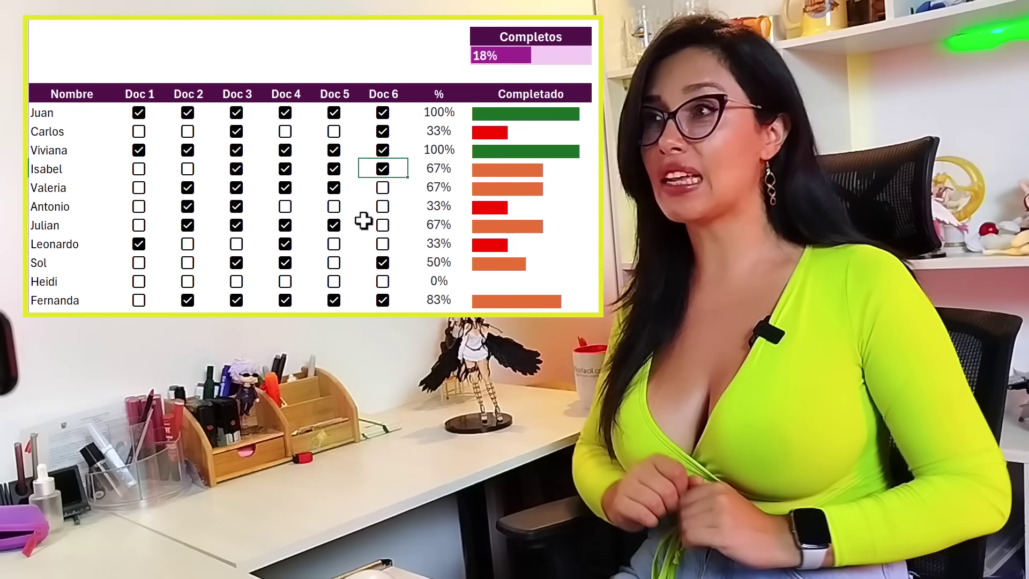
pyautogui.click(383, 226)
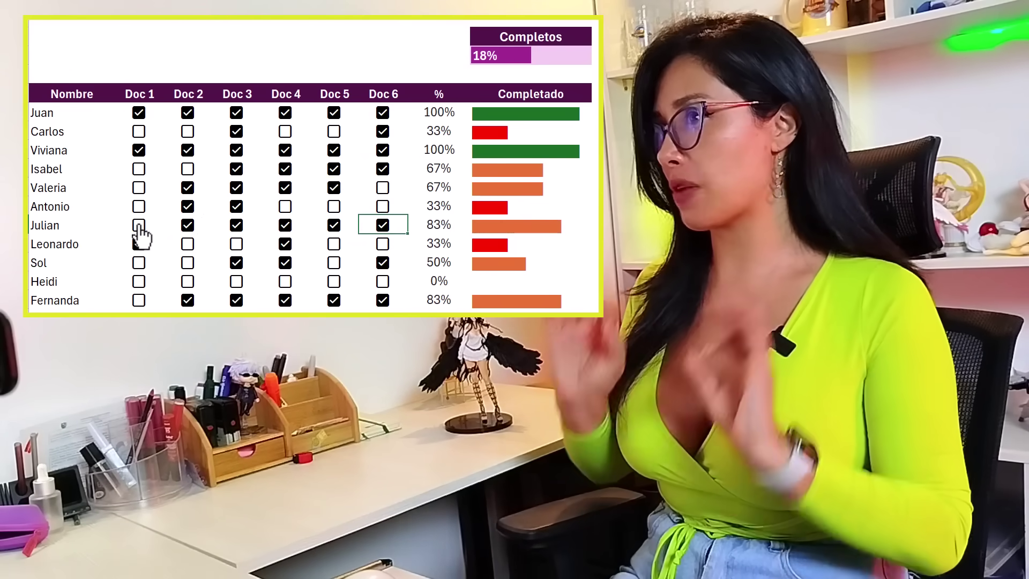
pyautogui.click(139, 225)
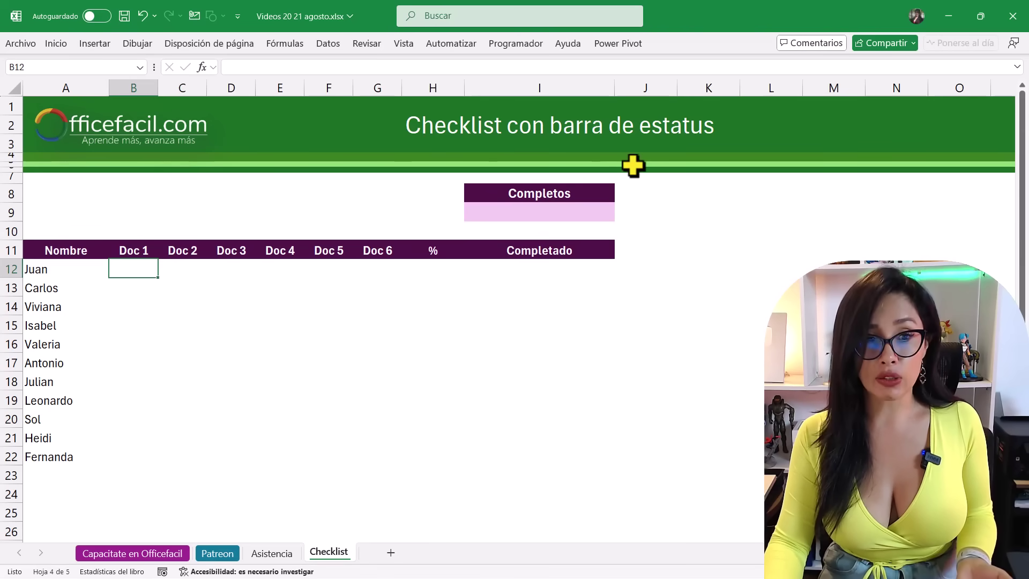
# Insert checkboxes into B12:G22 with Insertar > Casilla.
pyautogui.moveTo(132, 266); pyautogui.dragTo(387, 455)
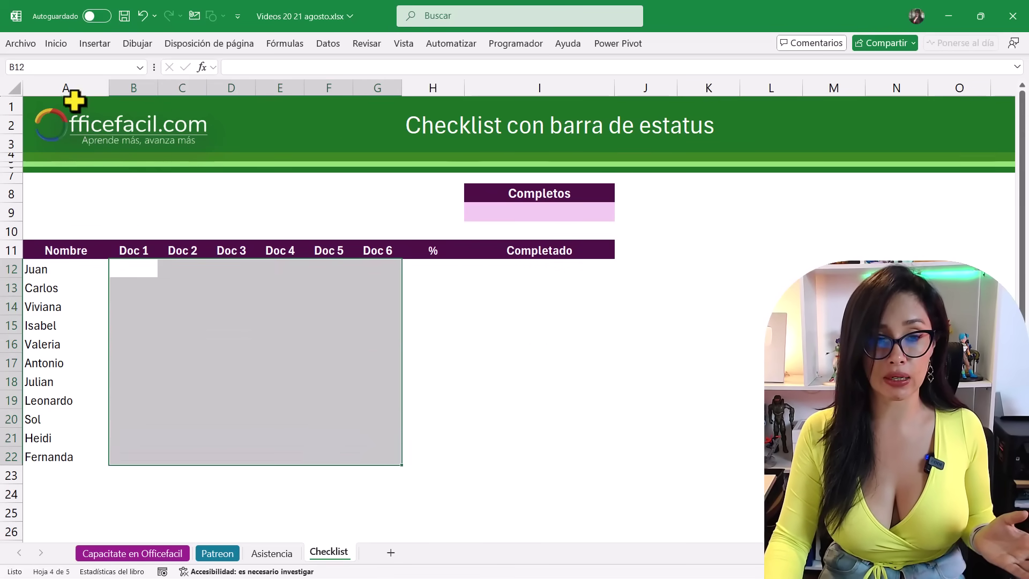
pyautogui.click(56, 44)
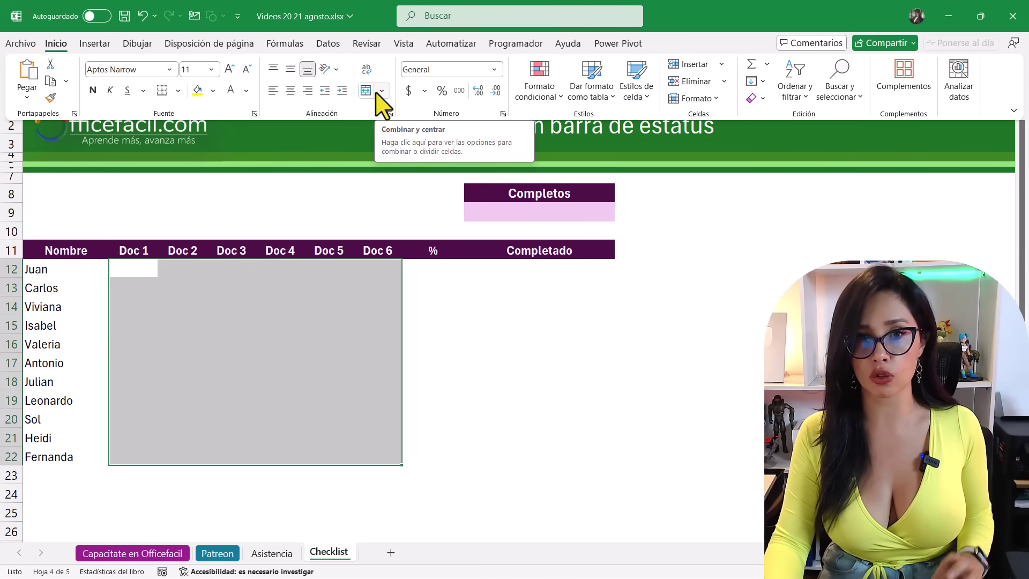
pyautogui.click(95, 44)
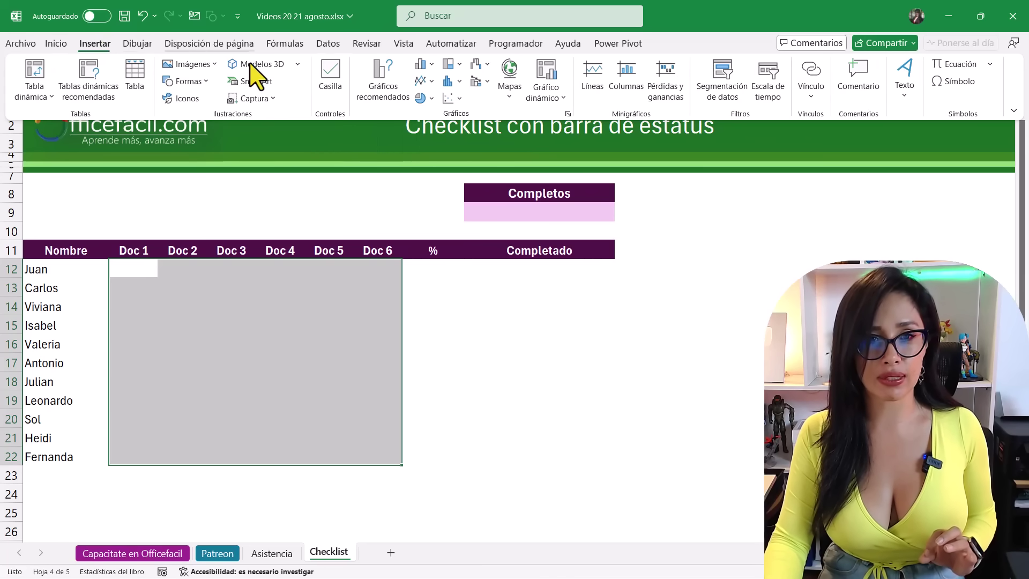
pyautogui.click(338, 85)
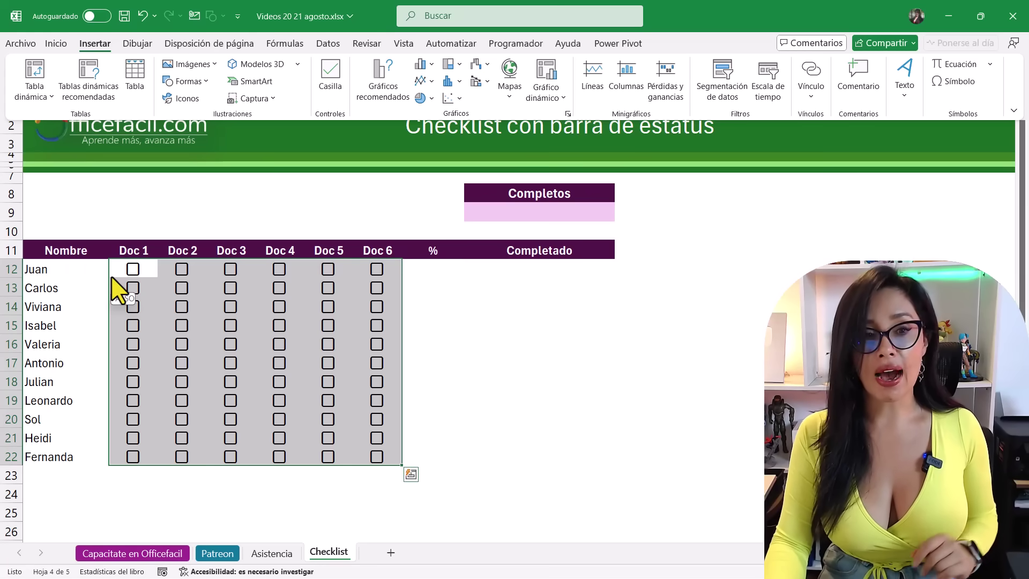
pyautogui.click(134, 271)
pyautogui.click(147, 273)
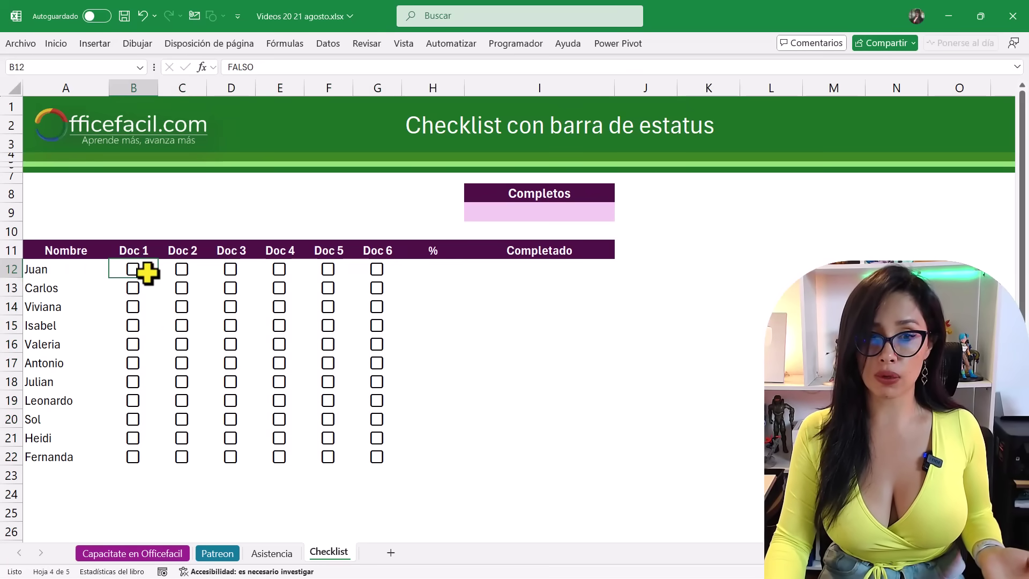
# Tick Juan's Doc 1, Doc 3 and Doc 5, and all six of Isabel's boxes.
pyautogui.click(135, 269)
pyautogui.click(223, 275)
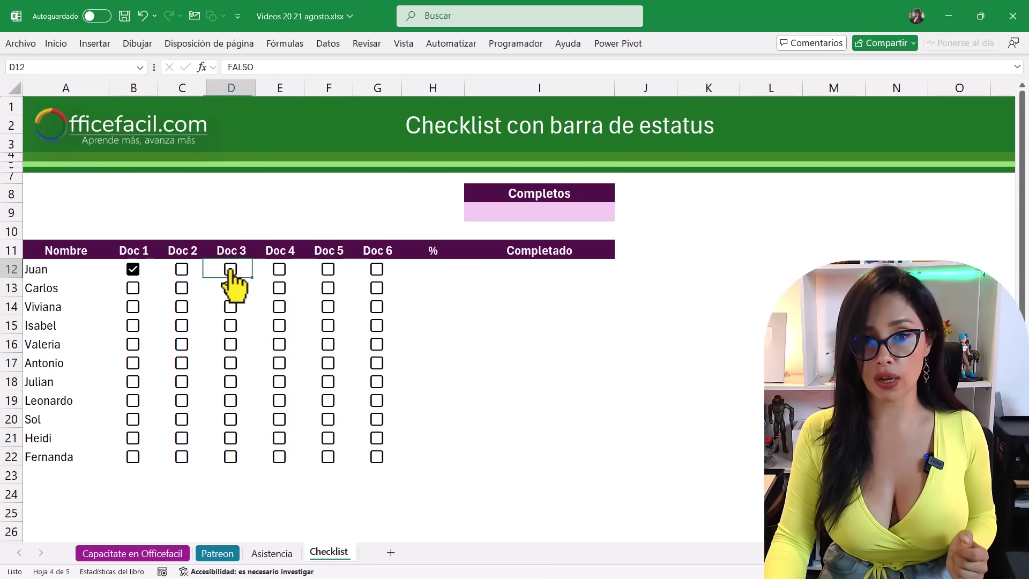
pyautogui.click(329, 271)
pyautogui.click(280, 326)
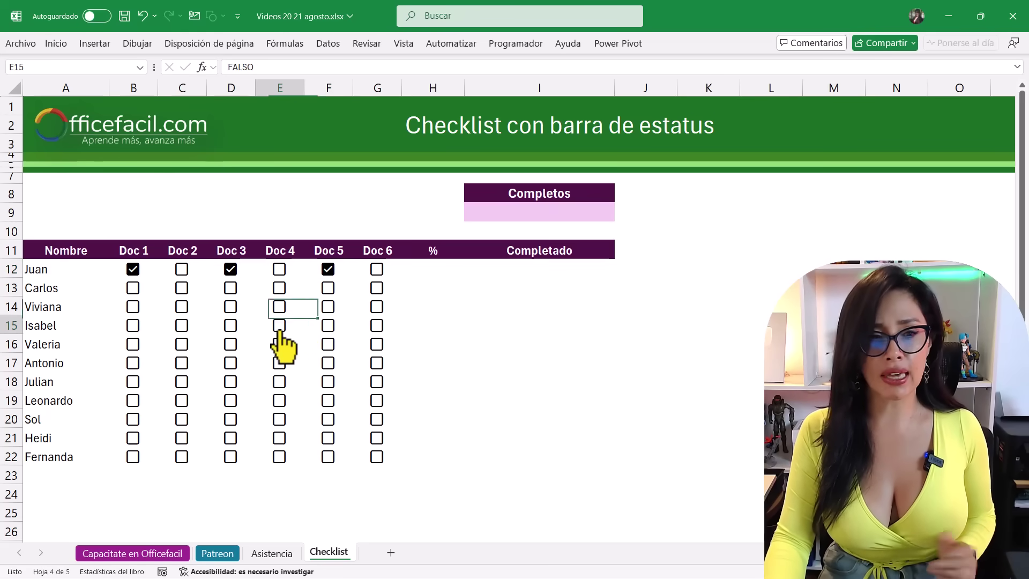
pyautogui.click(182, 326)
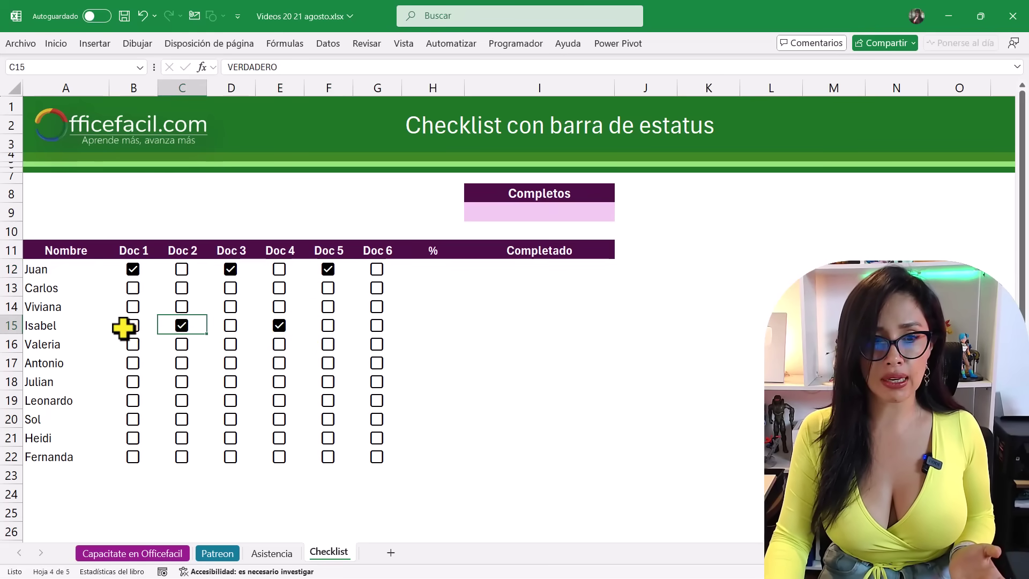
pyautogui.click(132, 328)
pyautogui.click(230, 325)
pyautogui.click(328, 326)
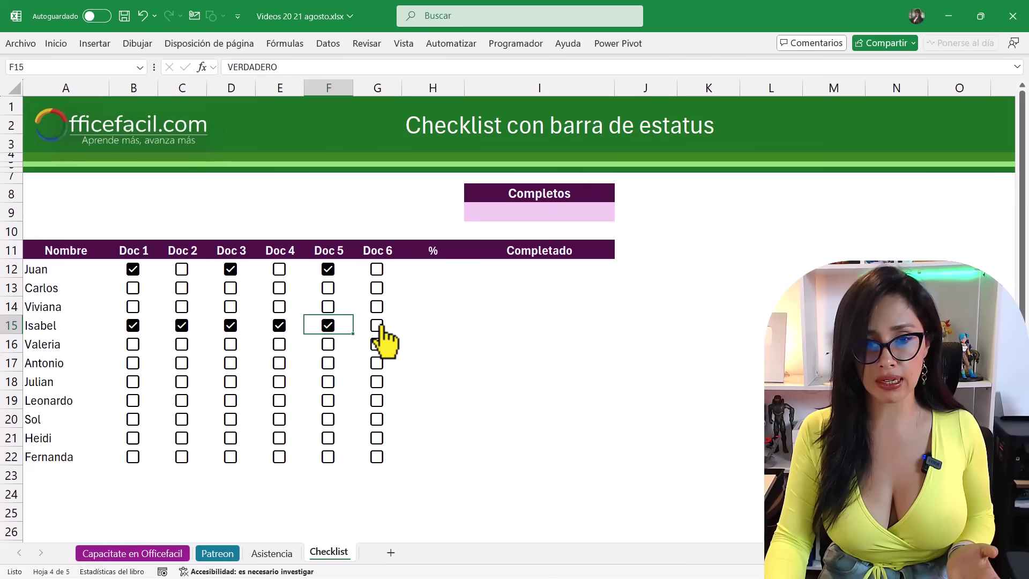
pyautogui.click(376, 326)
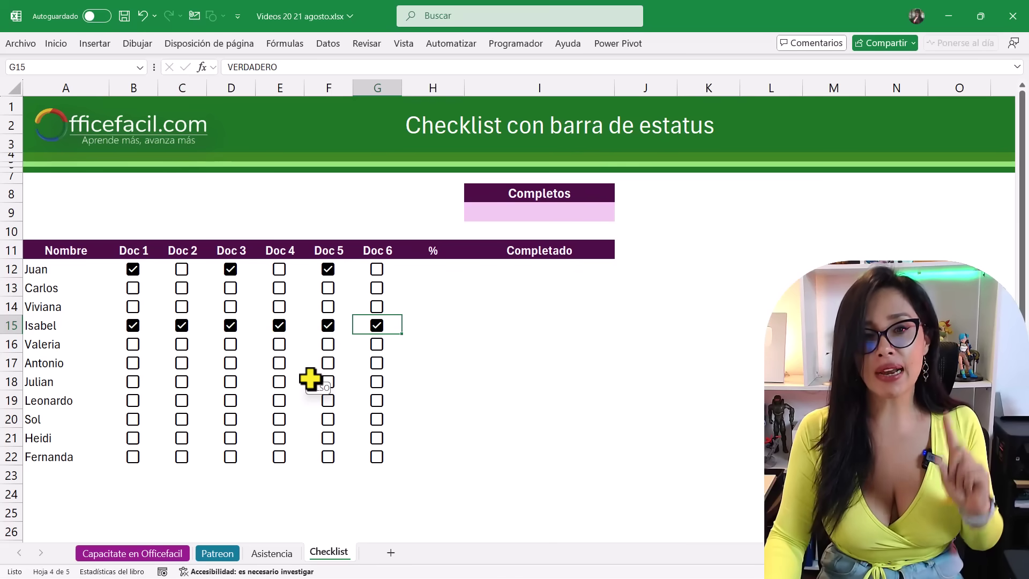
# Enter =CONTAR.SI(B12:G12;VERDADERO) in H12 to count Juan's ticked boxes.
pyautogui.click(425, 272)
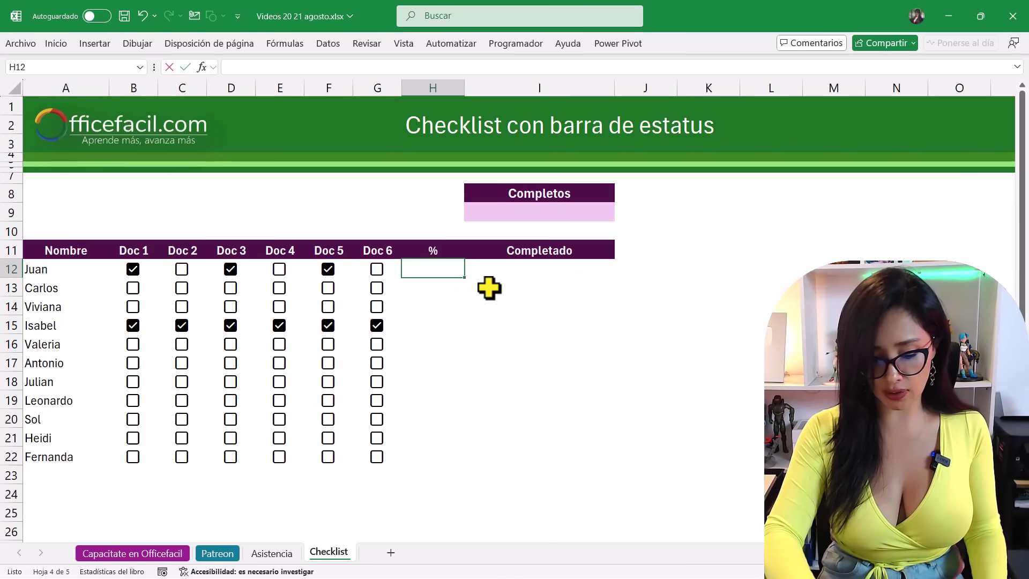
pyautogui.write('=contar')
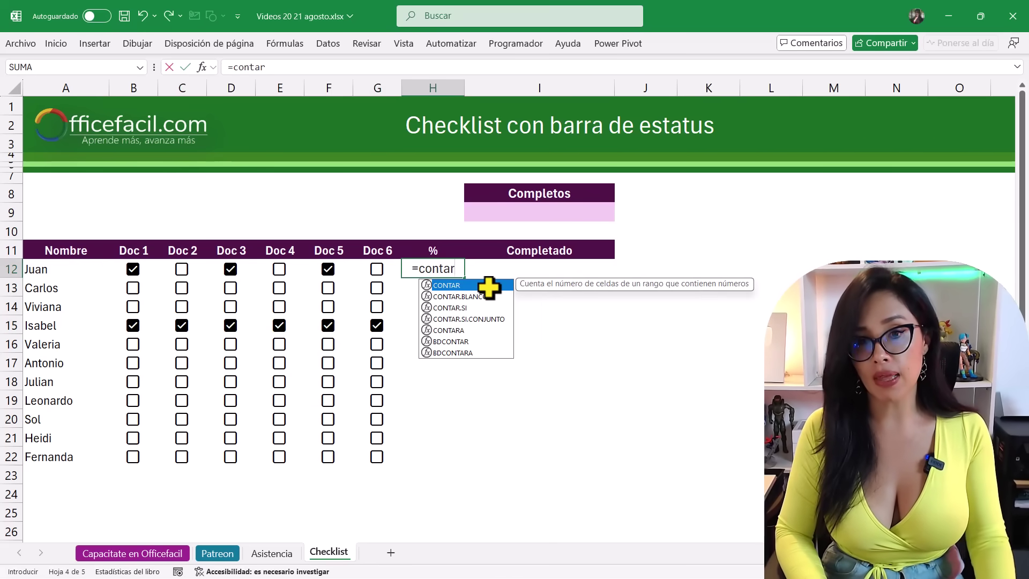
pyautogui.press('Down')
pyautogui.press('Down')
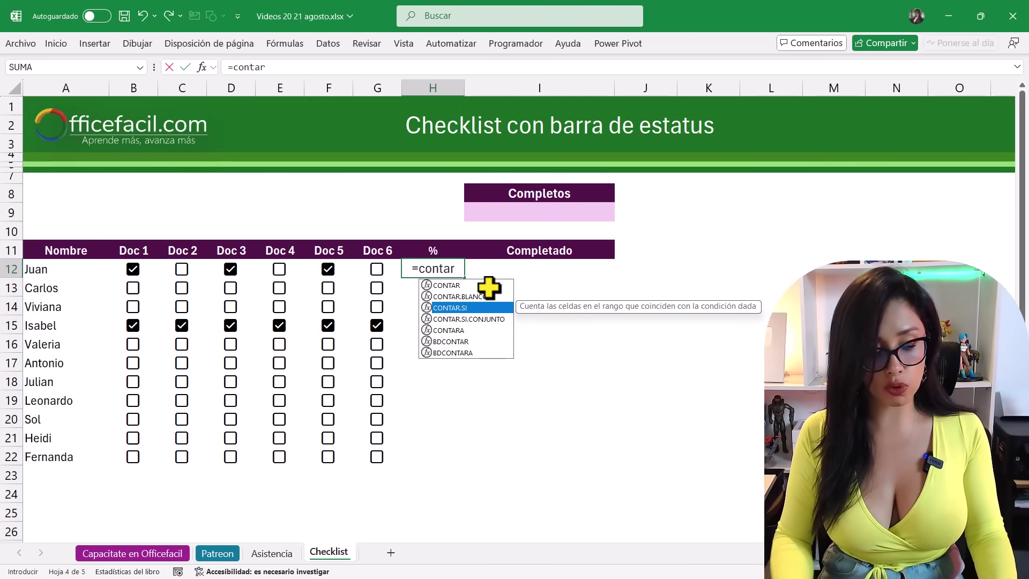
pyautogui.press('Tab')
pyautogui.moveTo(131, 274); pyautogui.dragTo(373, 274)
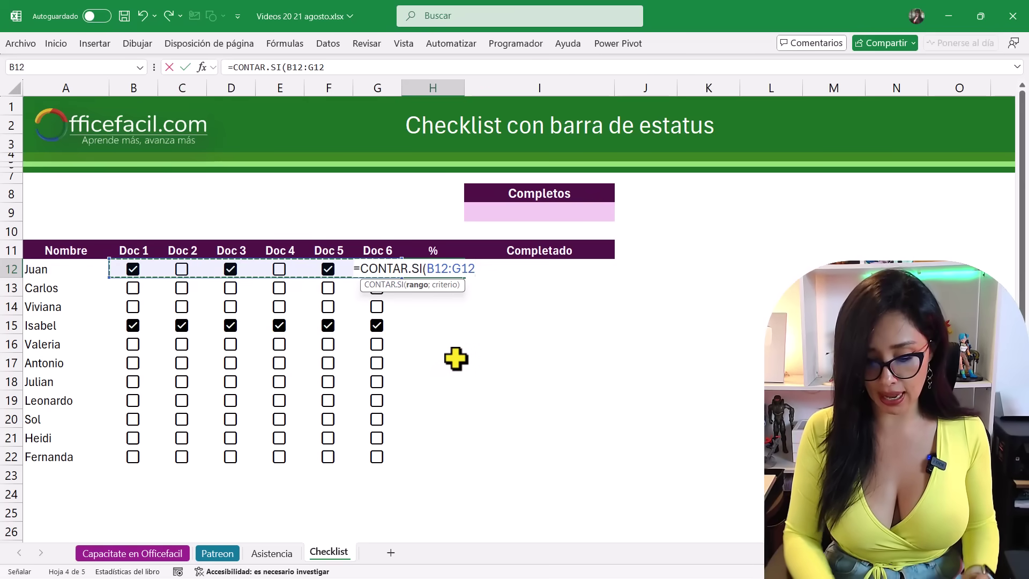
pyautogui.write(';ver')
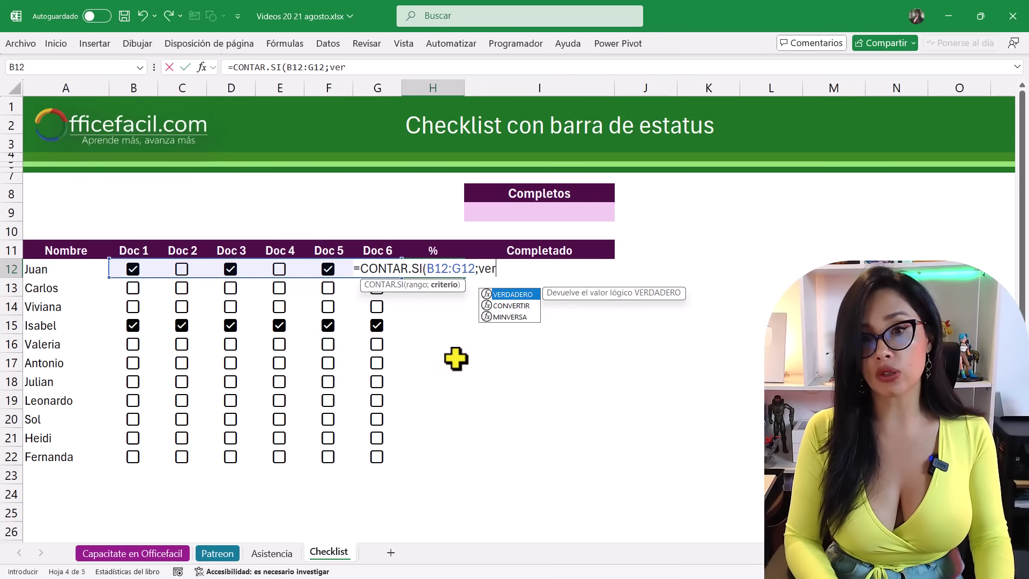
pyautogui.press('Tab')
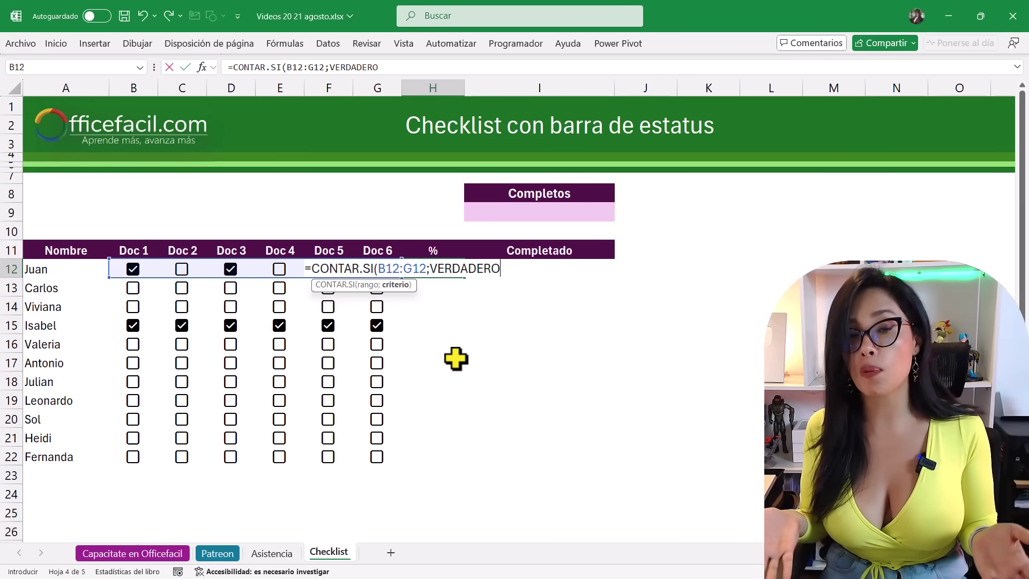
pyautogui.write(')')
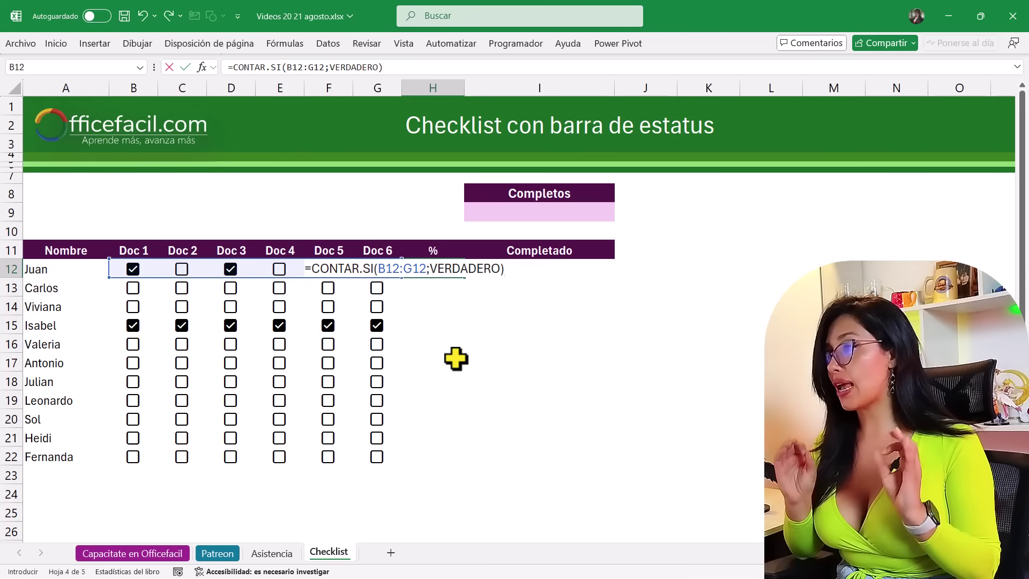
pyautogui.press('Return')
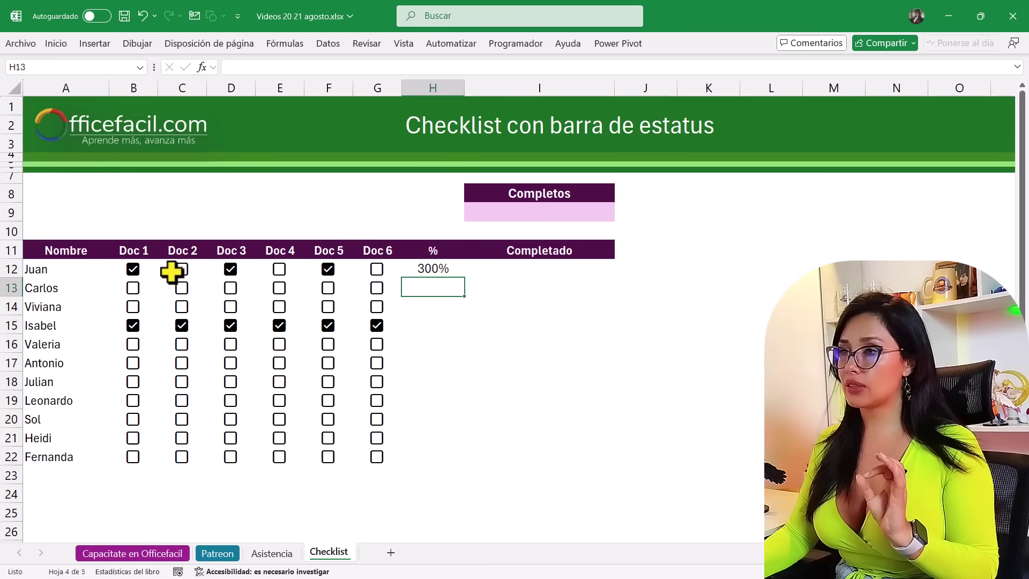
# Divide H12's count by CONTARA(B12:G12) so Juan's percentage shows 50%.
pyautogui.click(431, 271)
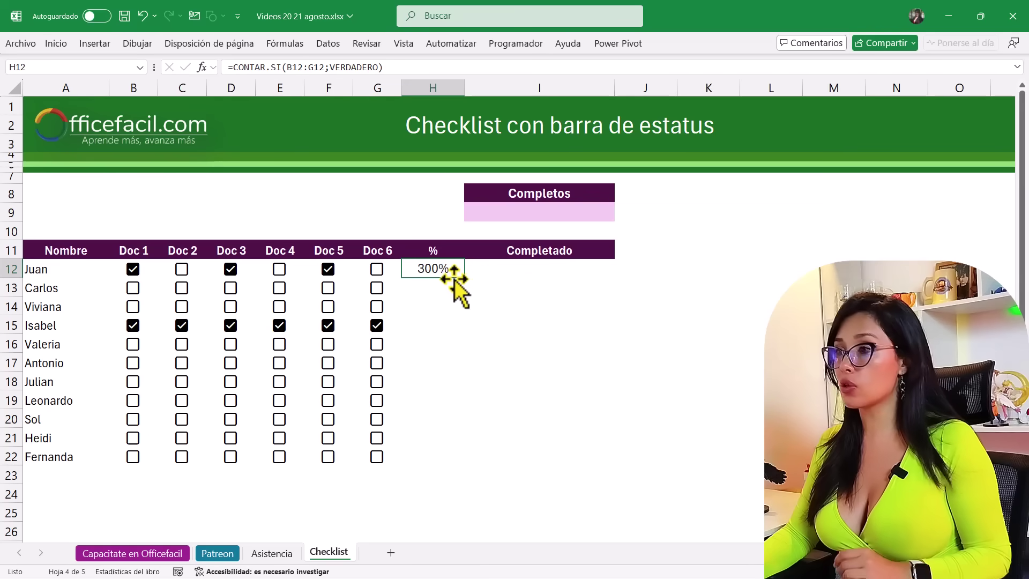
pyautogui.doubleClick(446, 270)
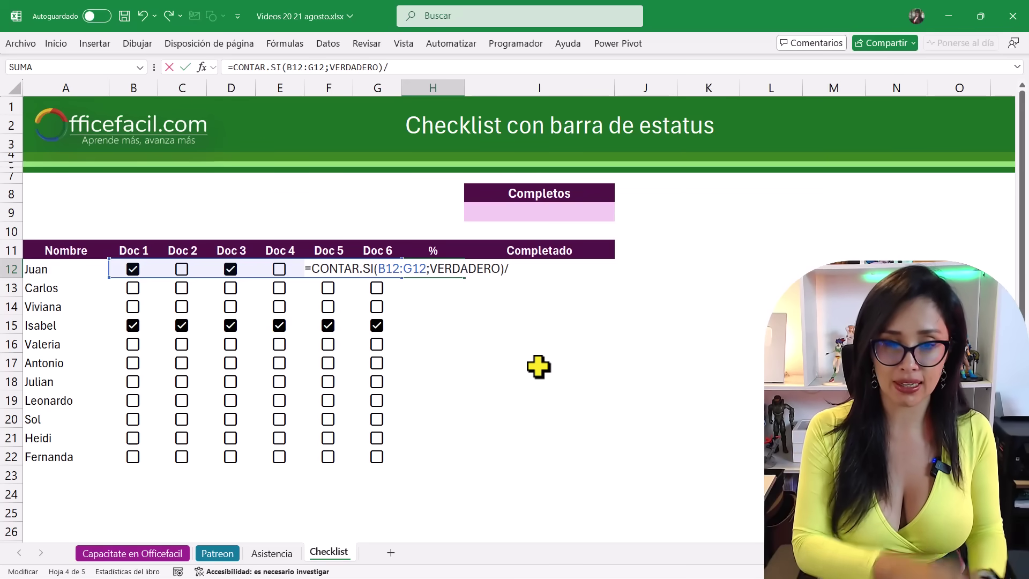
pyautogui.write('conta')
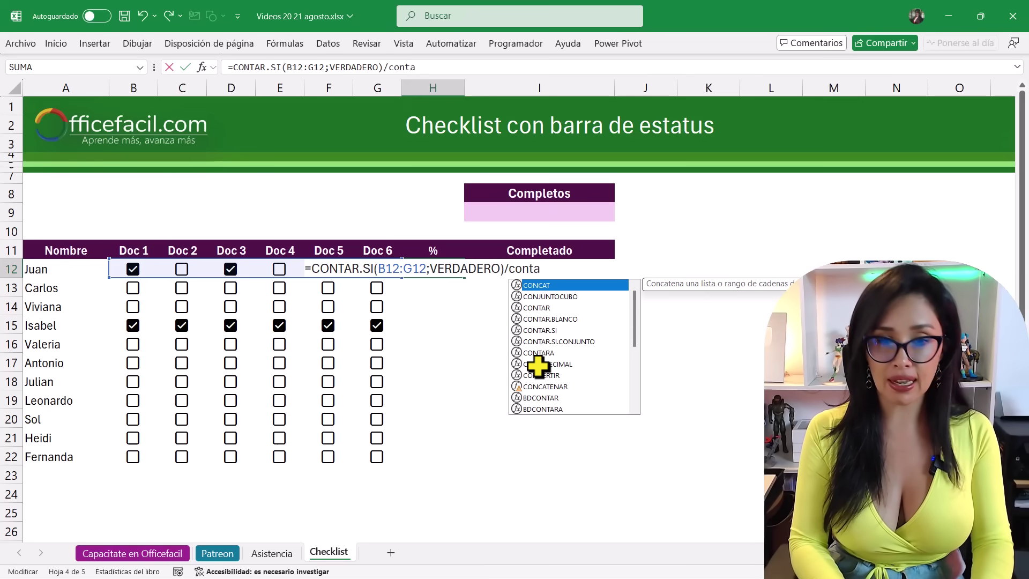
pyautogui.write('r')
pyautogui.press('Down')
pyautogui.press('Down')
pyautogui.press('Down')
pyautogui.press('Down')
pyautogui.press('Tab')
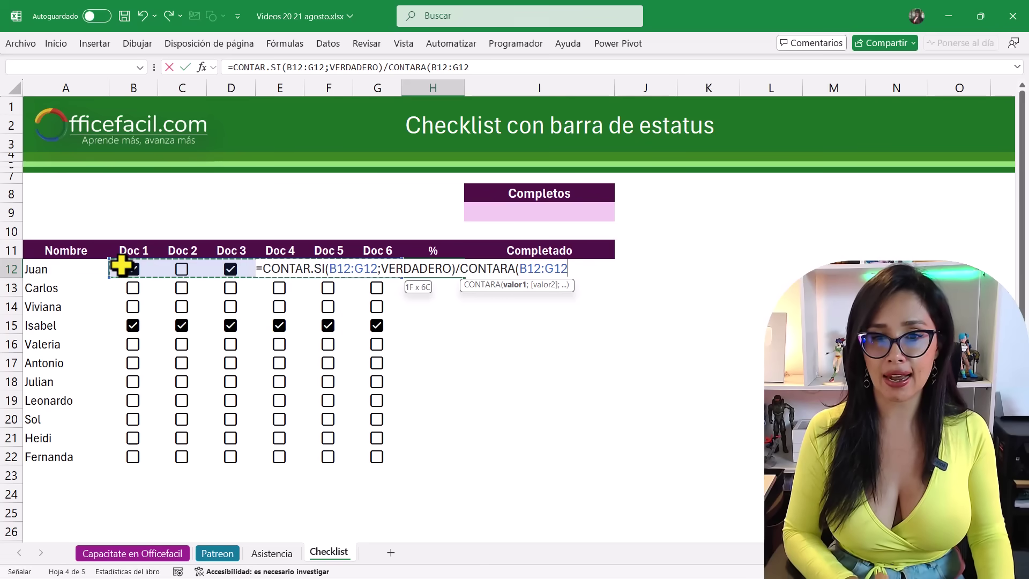
pyautogui.write(')')
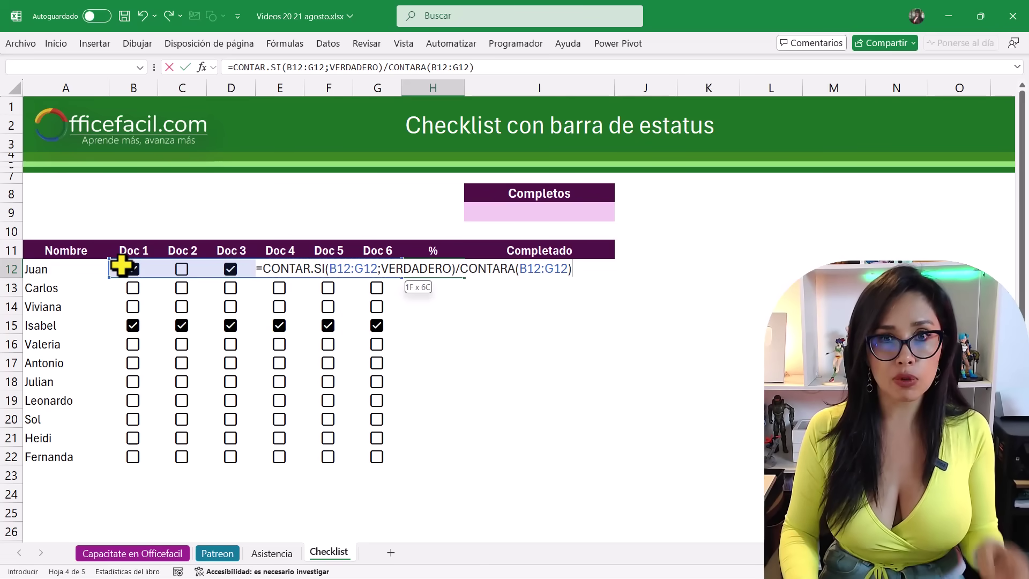
pyautogui.press('Return')
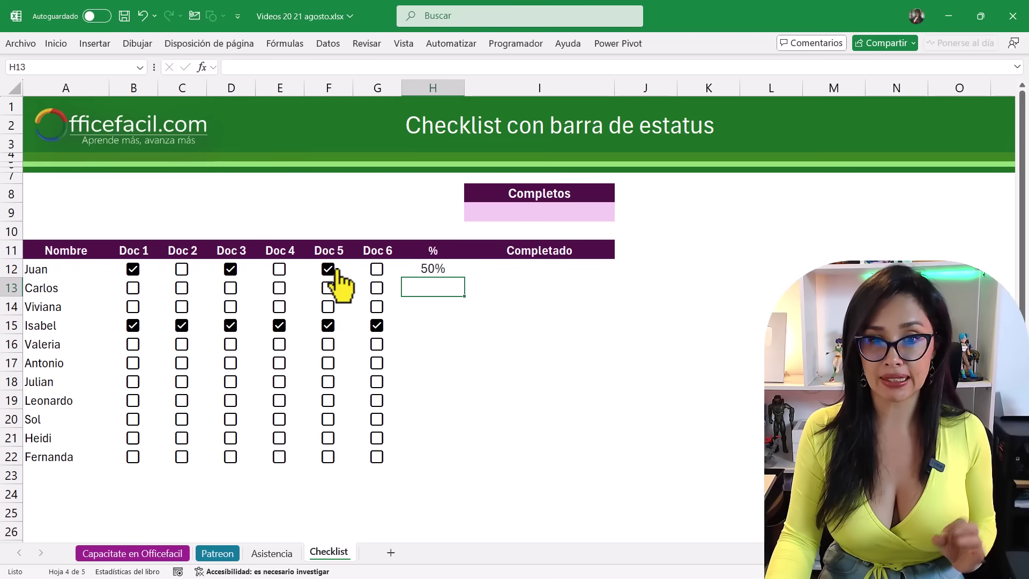
pyautogui.click(447, 271)
# Fill H12's formula down to H22, then tick boxes for Leonardo, Sol, Heidi, Fernanda, and all of Julian's.
pyautogui.doubleClick(464, 278)
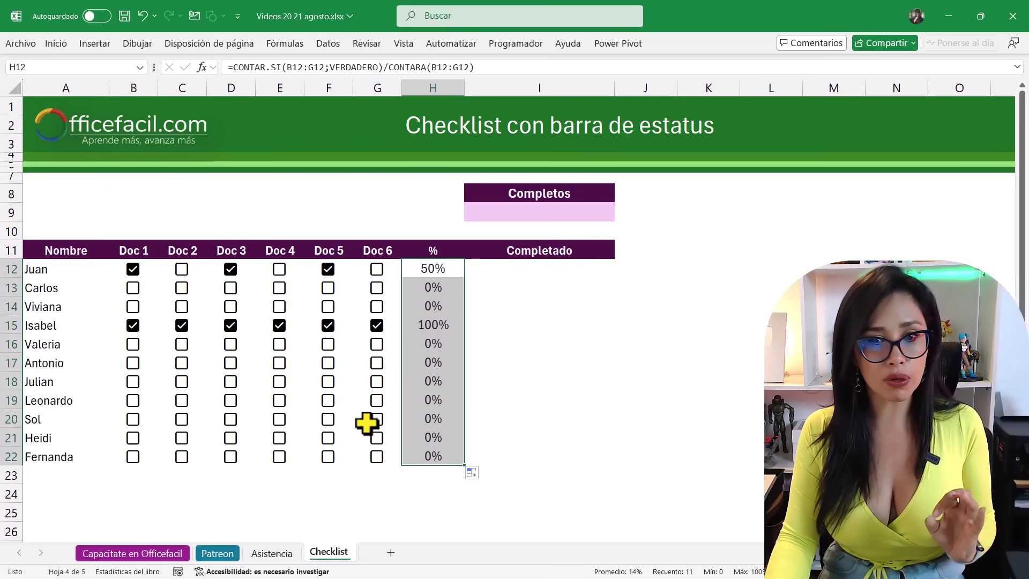
pyautogui.click(134, 381)
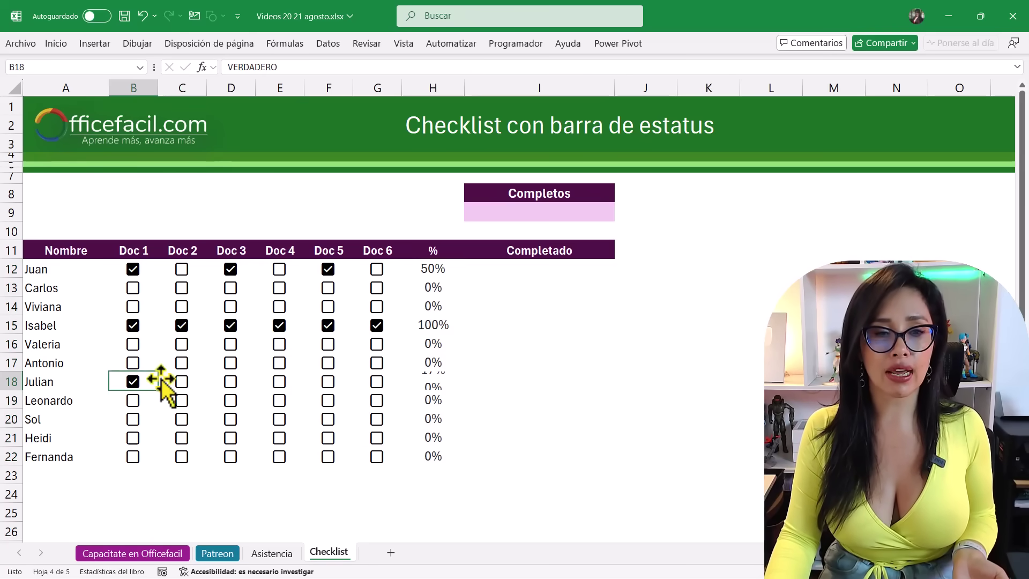
pyautogui.click(230, 401)
pyautogui.click(230, 419)
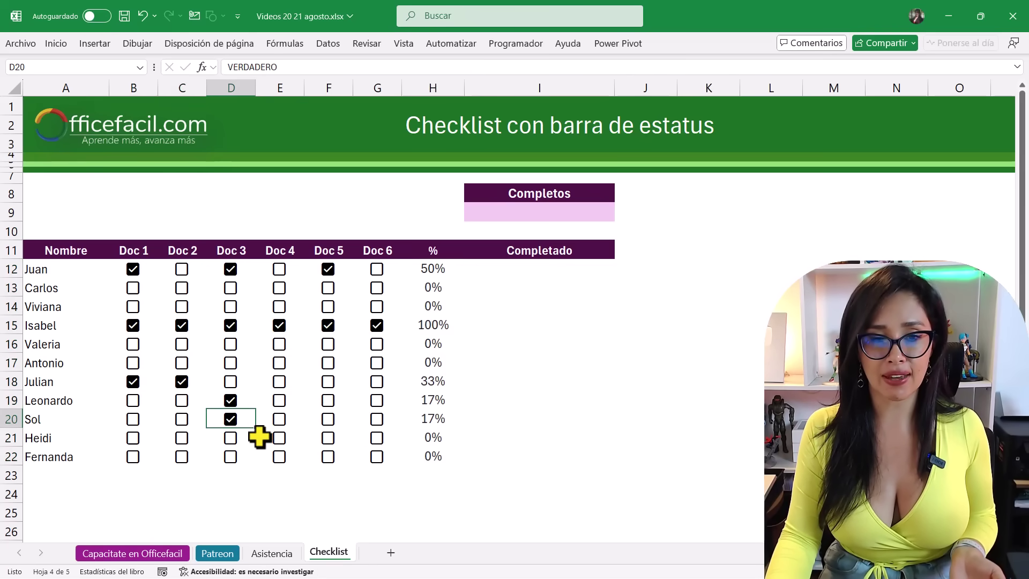
pyautogui.click(280, 438)
pyautogui.click(328, 419)
pyautogui.click(328, 382)
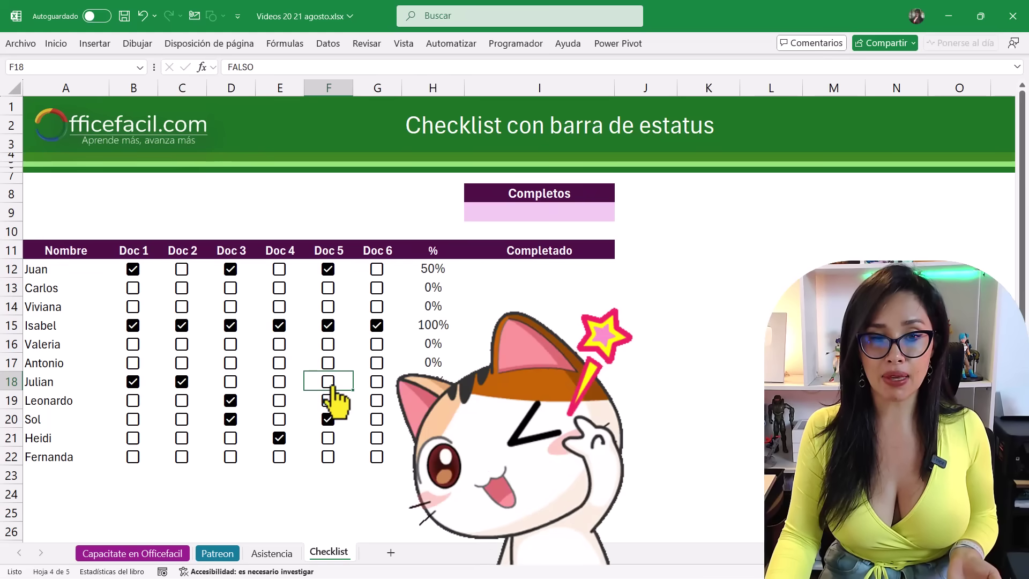
pyautogui.click(377, 457)
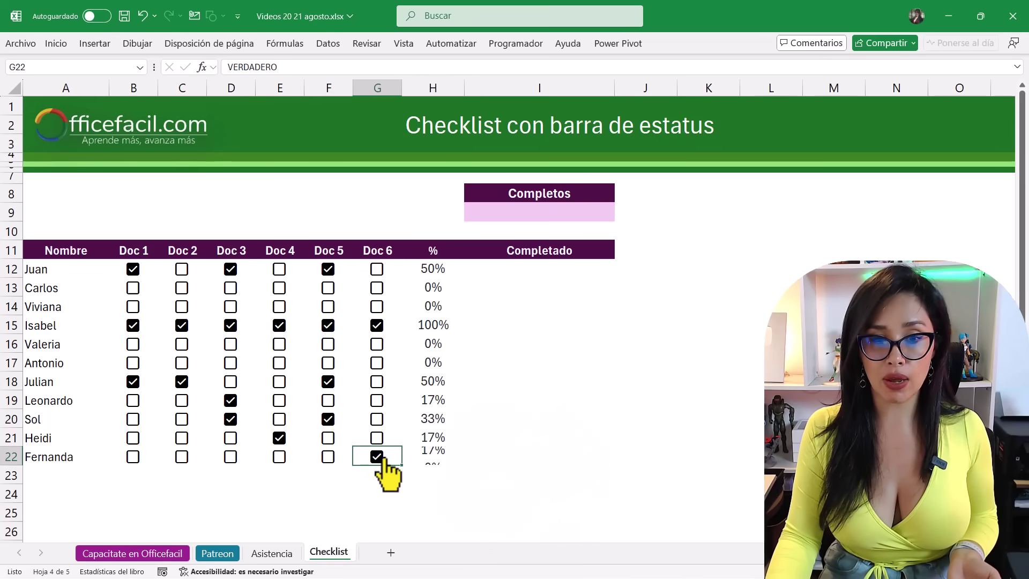
pyautogui.click(377, 382)
pyautogui.click(290, 383)
pyautogui.click(231, 382)
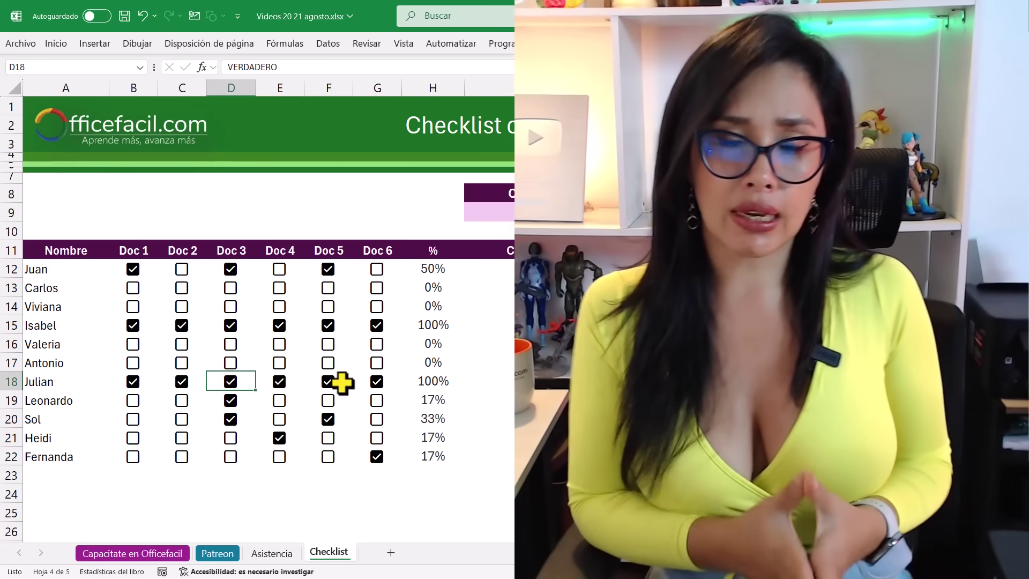
pyautogui.moveTo(328, 381)
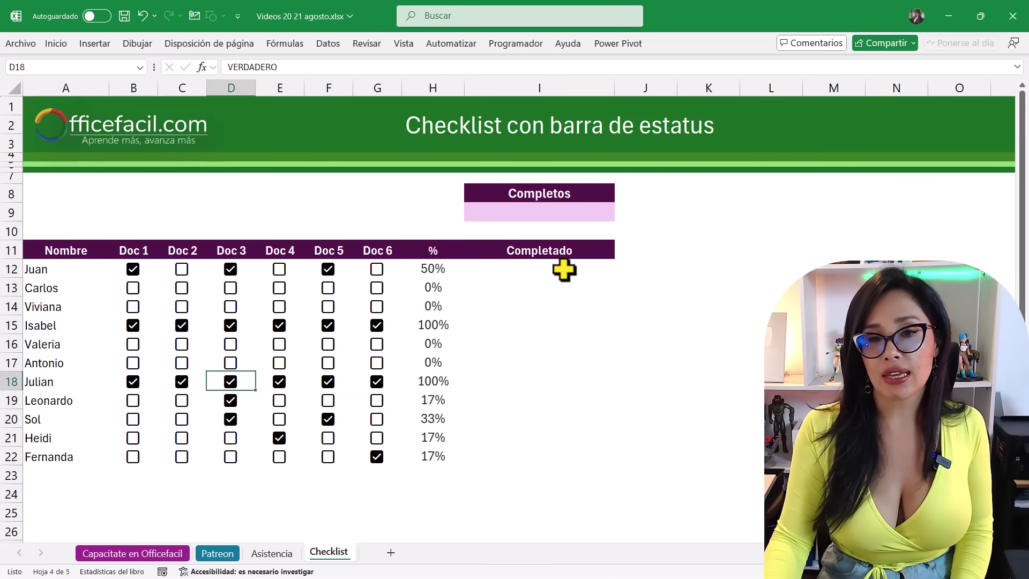
# Enter =REPETIR("|";H12*100) in I12 to draw Juan's progress as vertical bars.
pyautogui.click(564, 271)
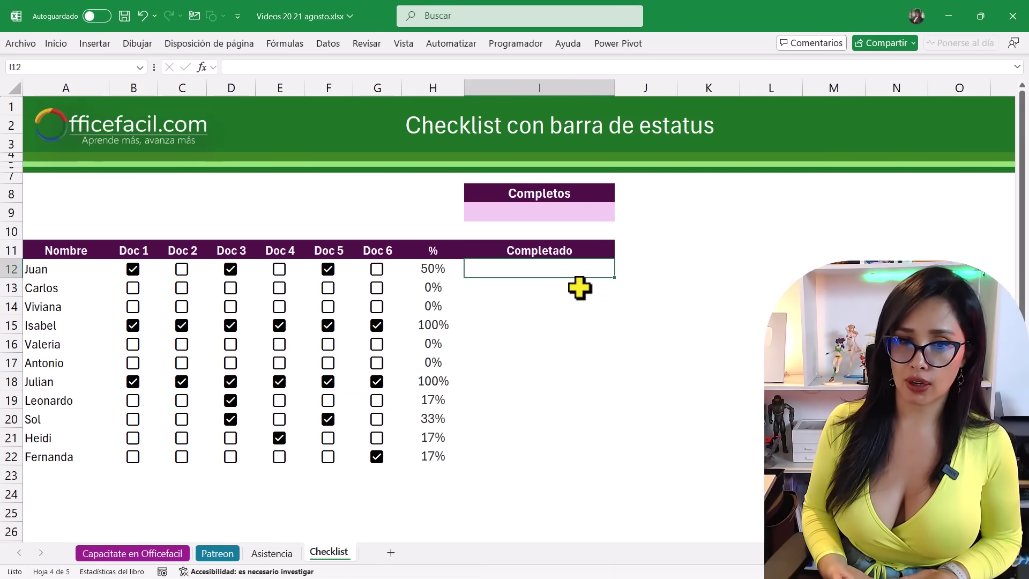
pyautogui.write('=repe')
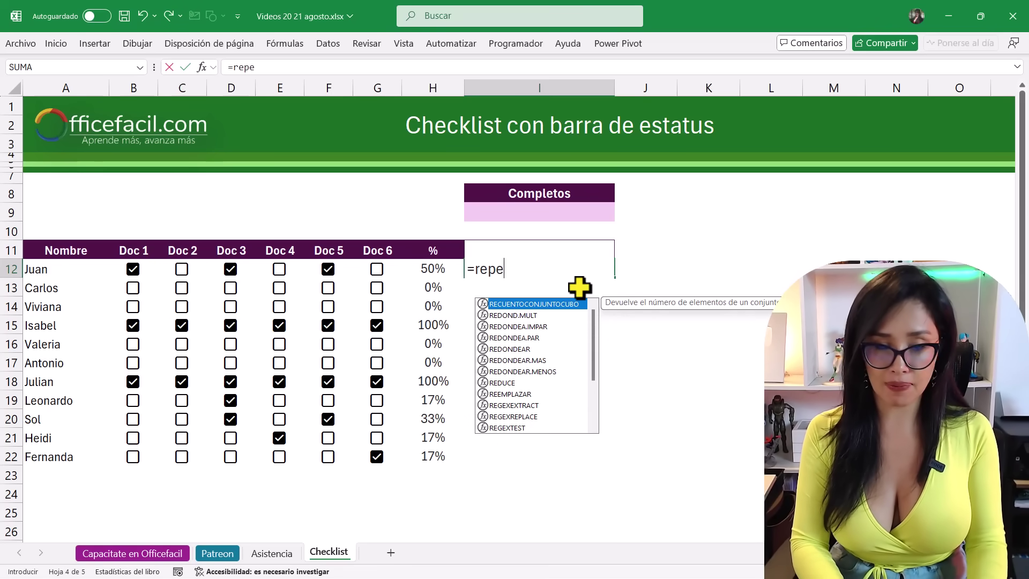
pyautogui.press('Tab')
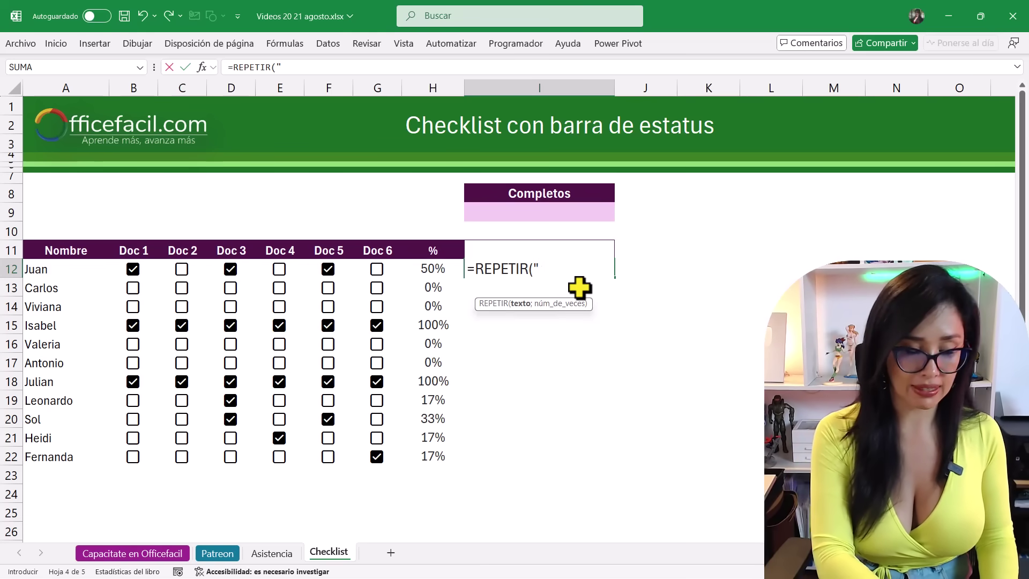
pyautogui.press('ctrl+super+o')
pyautogui.write('|')
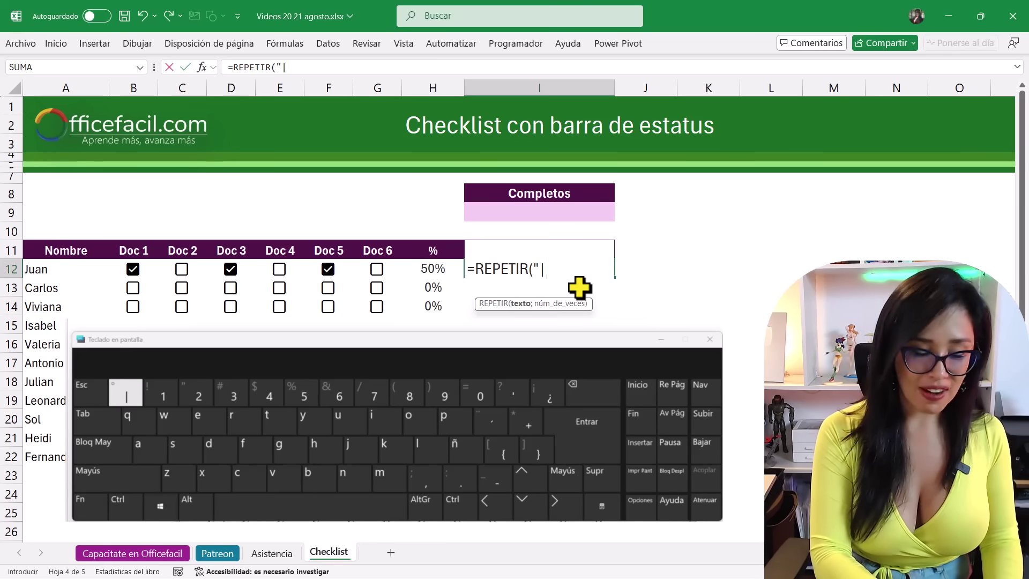
pyautogui.write('"')
pyautogui.press('ctrl+super+o')
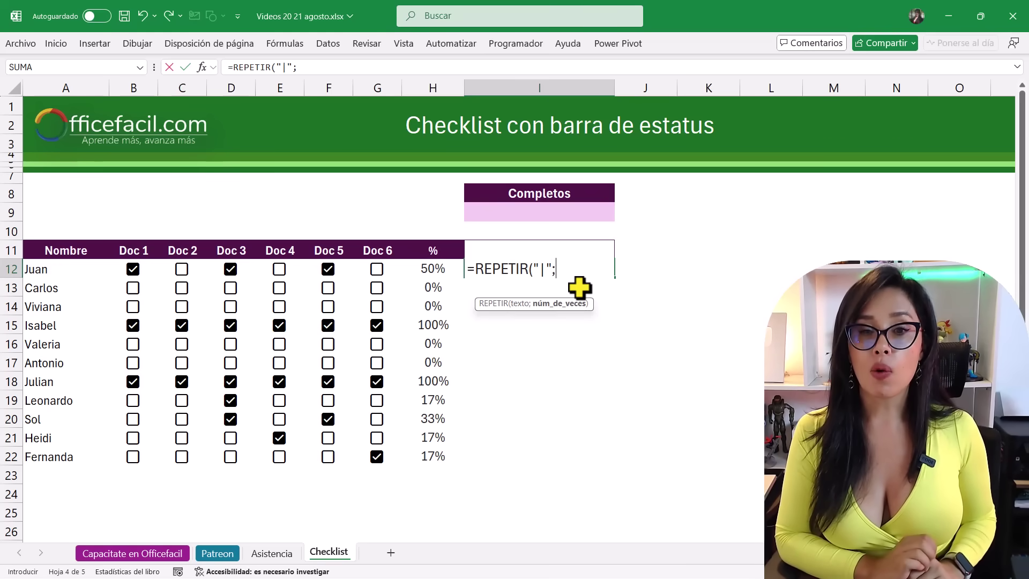
pyautogui.click(440, 266)
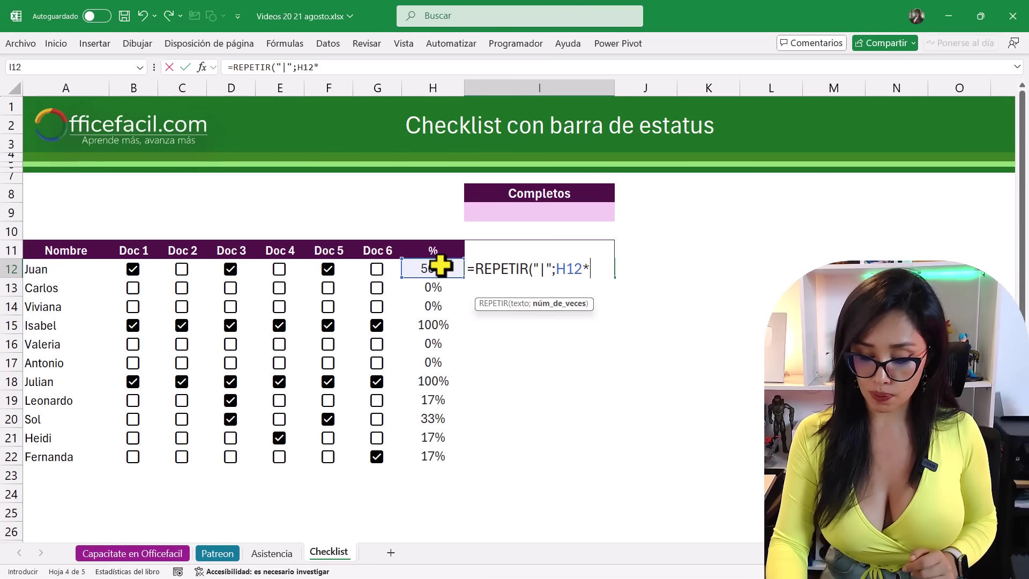
pyautogui.write(')')
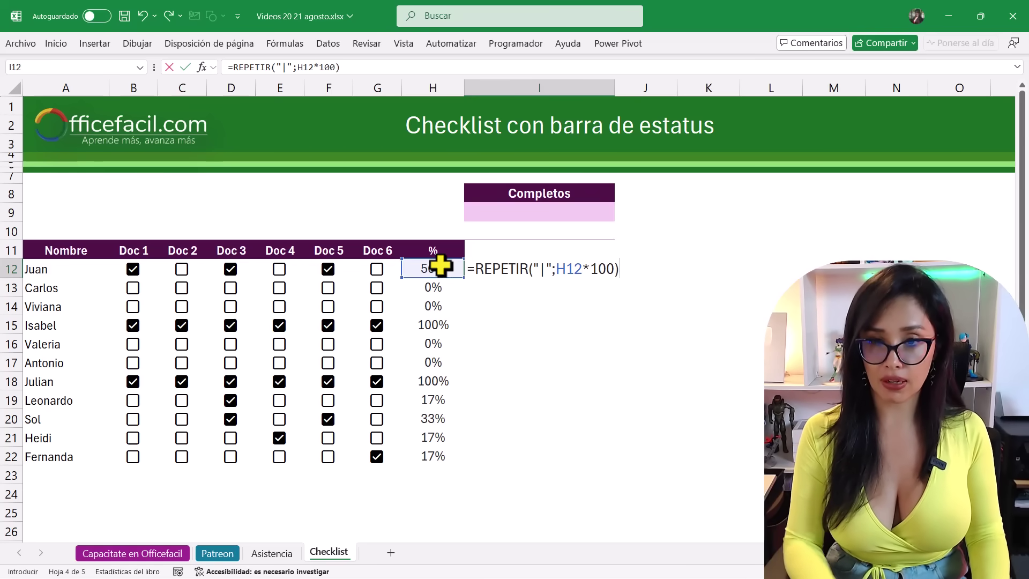
pyautogui.press('Return')
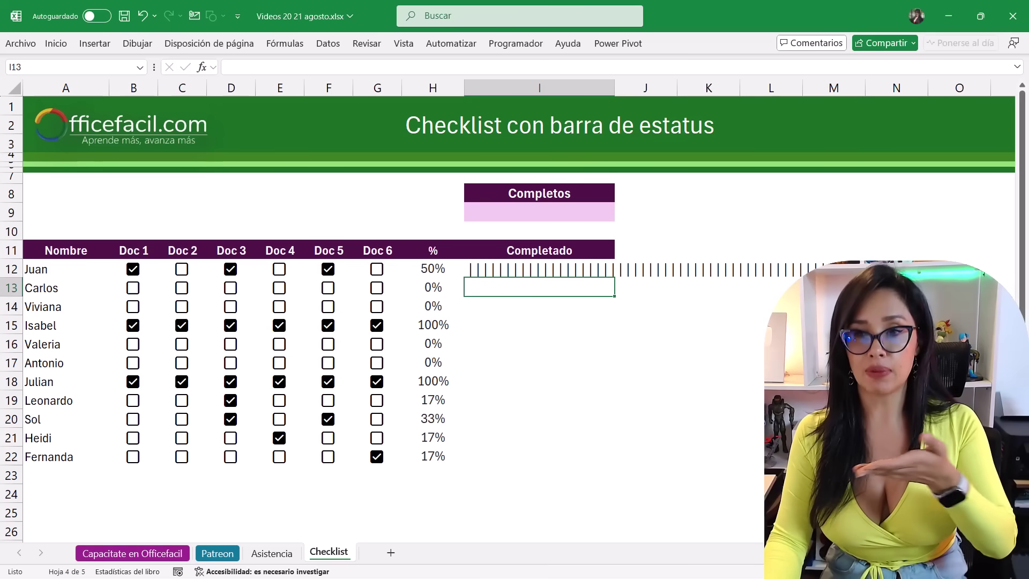
pyautogui.click(646, 270)
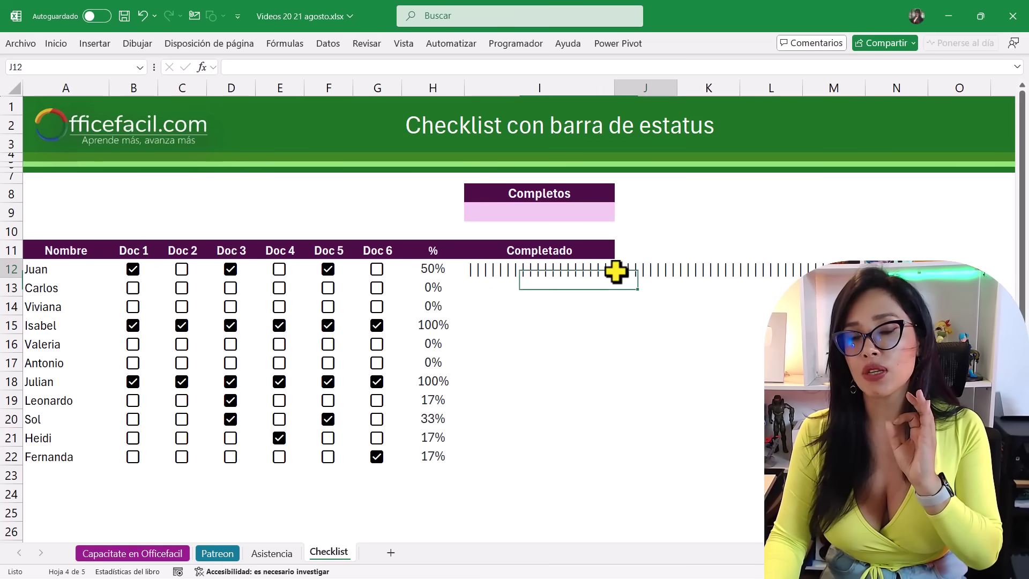
pyautogui.click(554, 270)
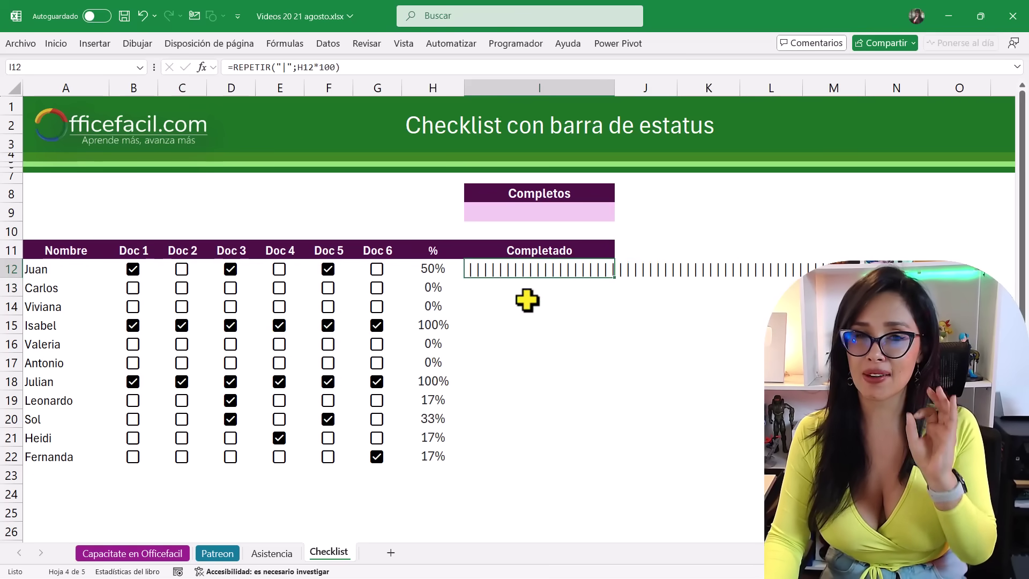
pyautogui.click(59, 43)
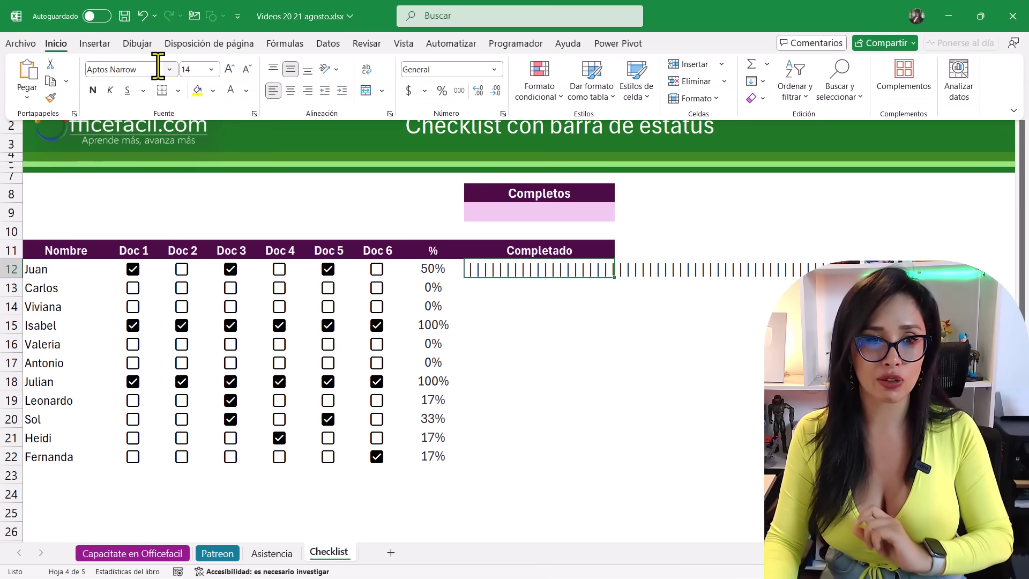
# Set I12's font to Playbill so Juan's marks become a compact solid bar.
pyautogui.write('Playbill')
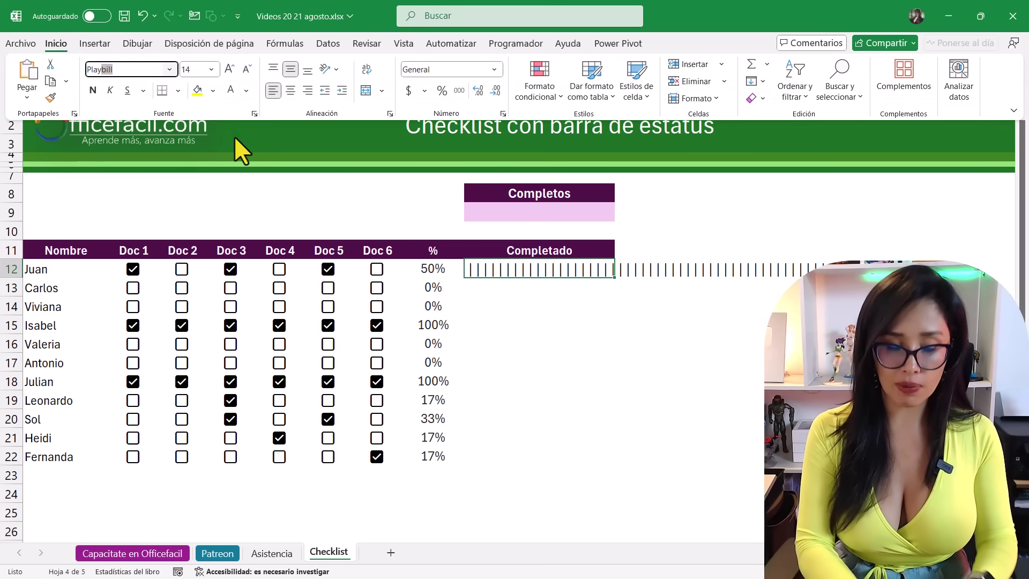
pyautogui.press('Tab')
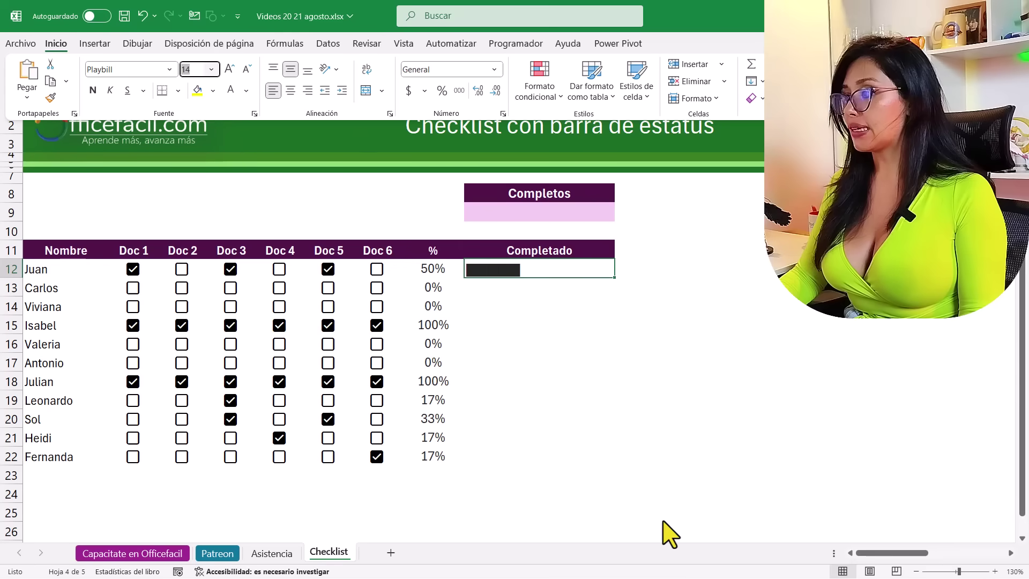
pyautogui.press('Escape')
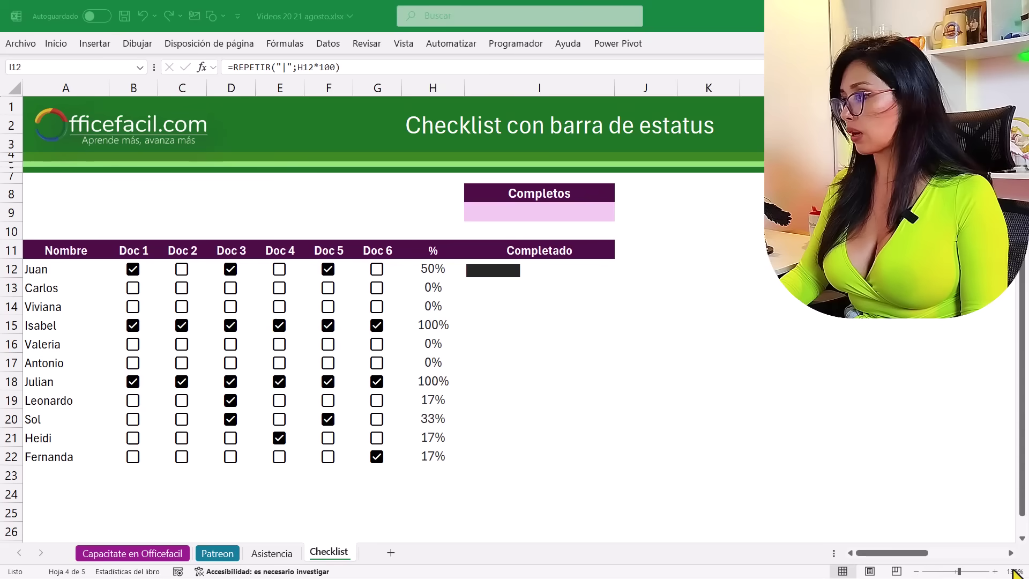
pyautogui.click(996, 572)
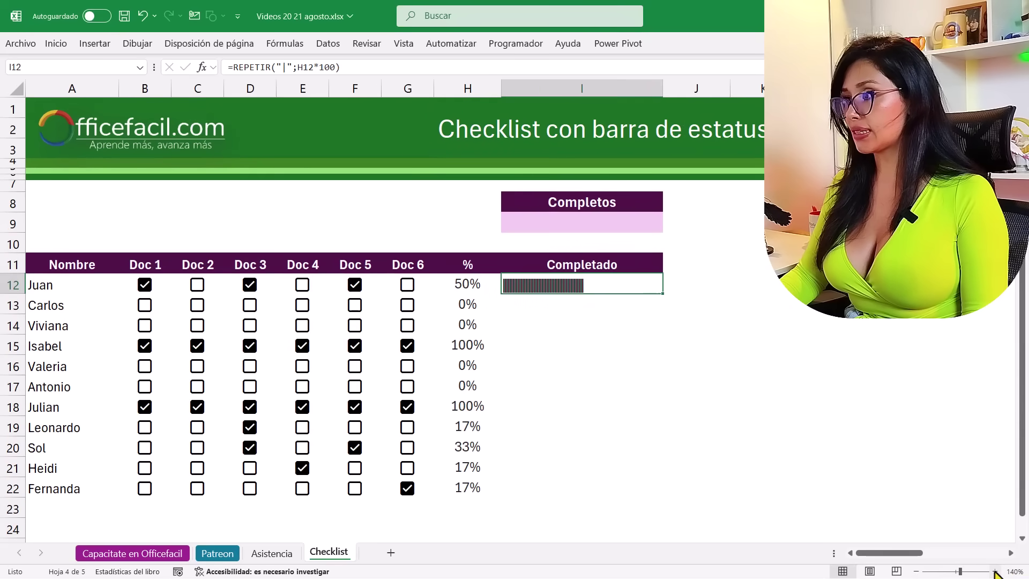
pyautogui.click(996, 571)
pyautogui.click(995, 571)
pyautogui.click(996, 571)
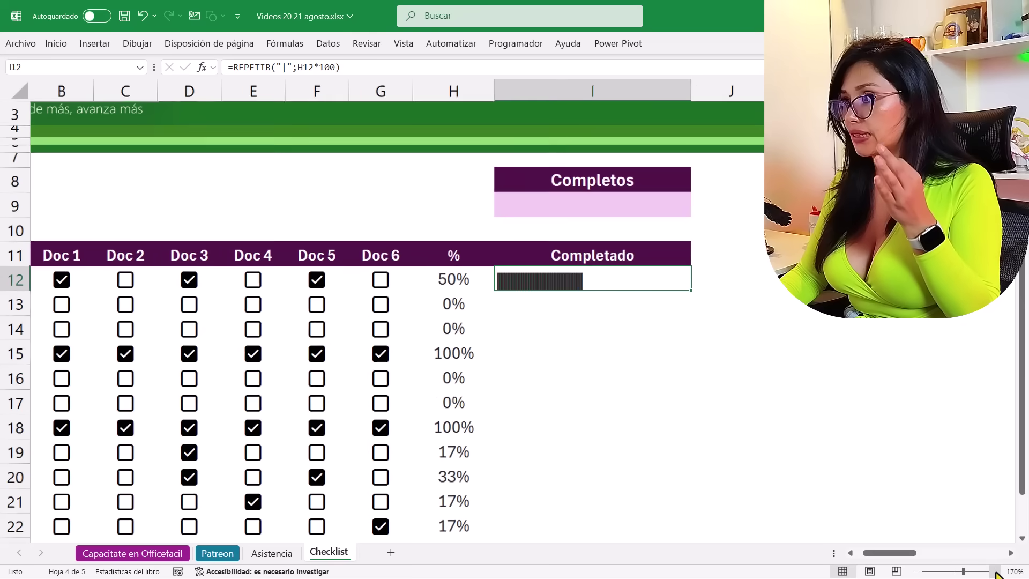
pyautogui.click(915, 571)
pyautogui.click(914, 571)
pyautogui.click(915, 572)
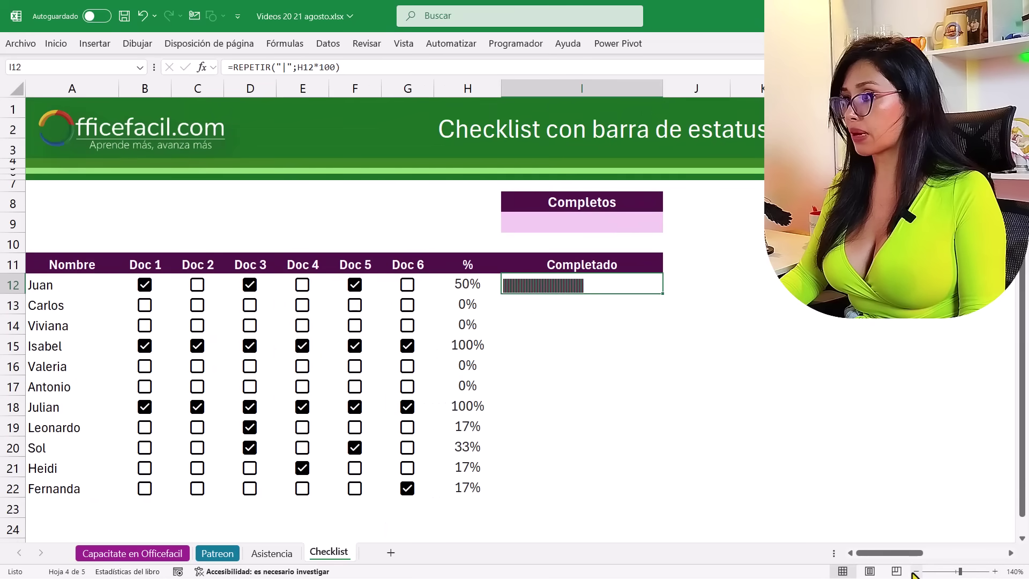
pyautogui.click(916, 572)
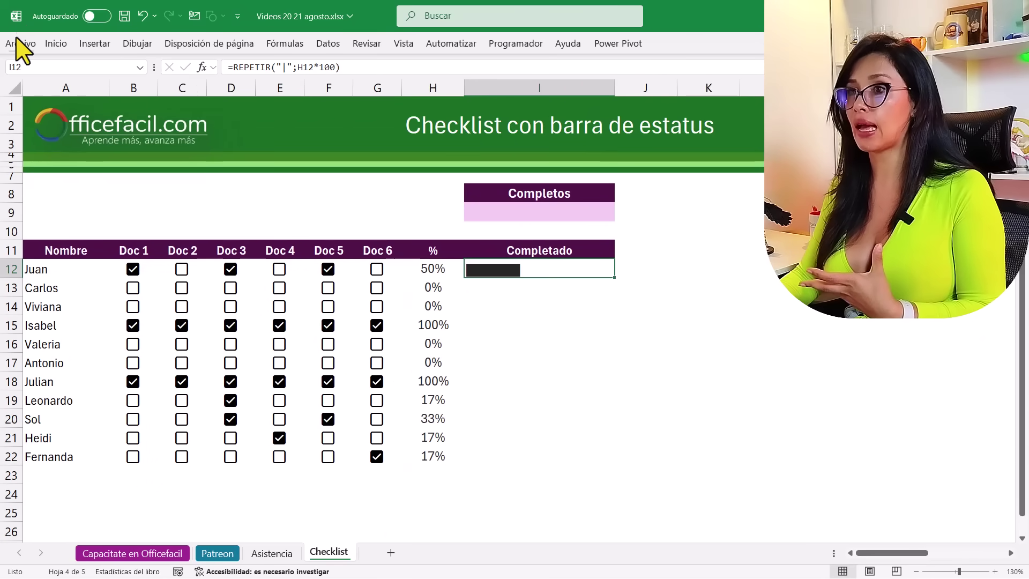
pyautogui.click(56, 43)
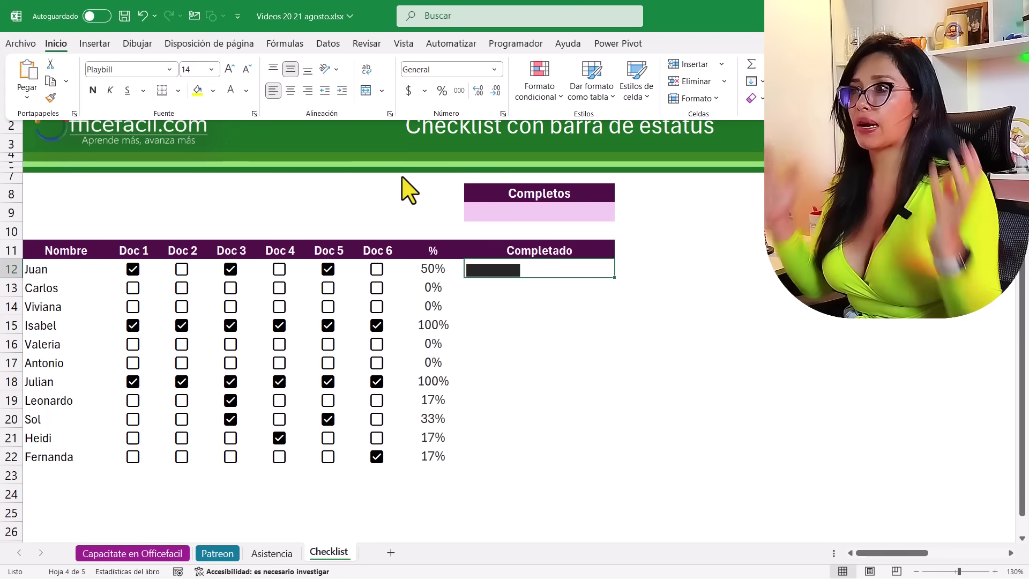
# Fill the REPETIR bar formula from I12 down to I22, then select I12:I22.
pyautogui.click(601, 273)
pyautogui.doubleClick(615, 279)
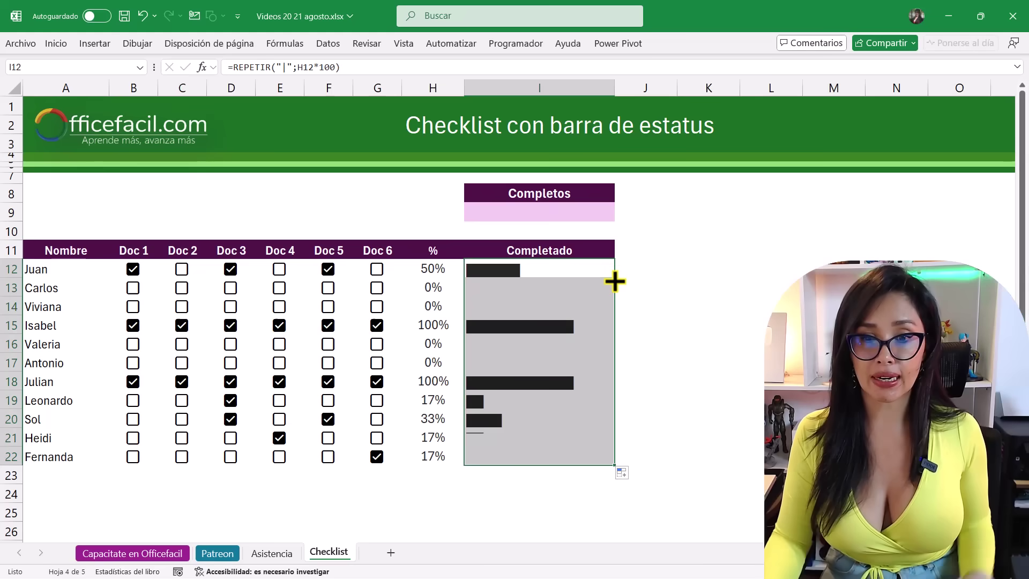
pyautogui.click(721, 302)
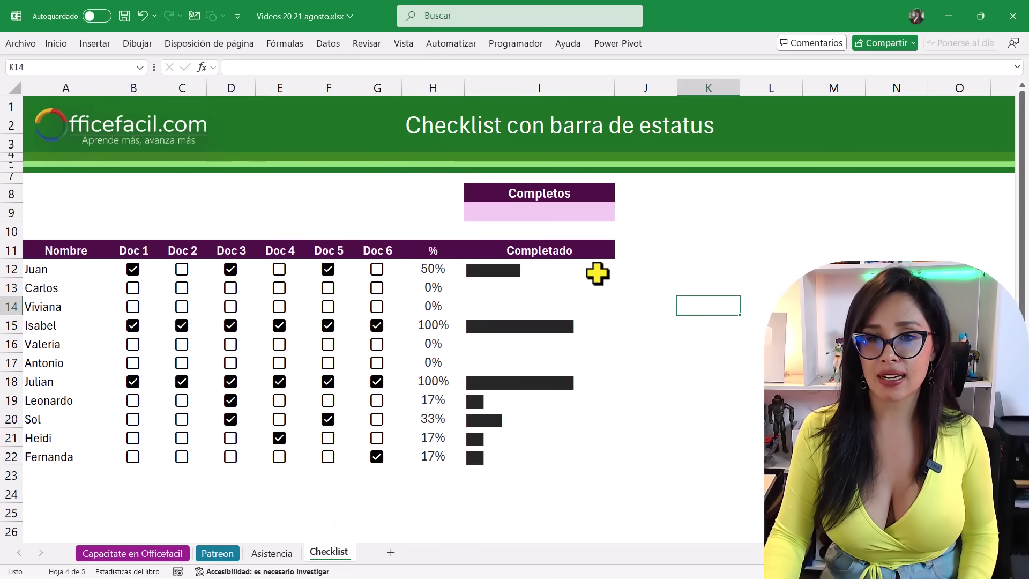
pyautogui.moveTo(597, 272); pyautogui.dragTo(586, 456)
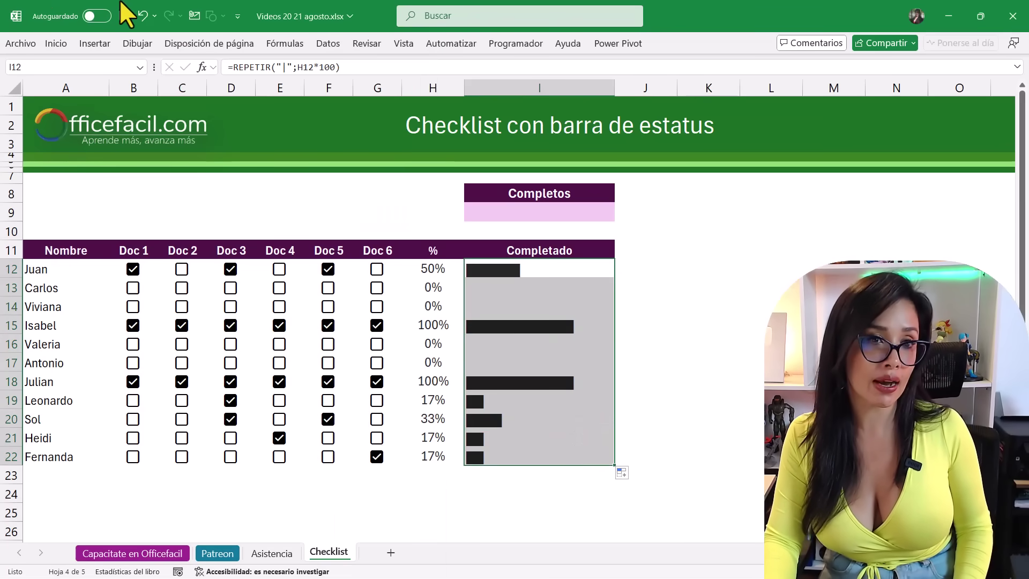
# Open Formato condicional > Administrar reglas for I12:I22 and begin a Nueva regla.
pyautogui.click(57, 45)
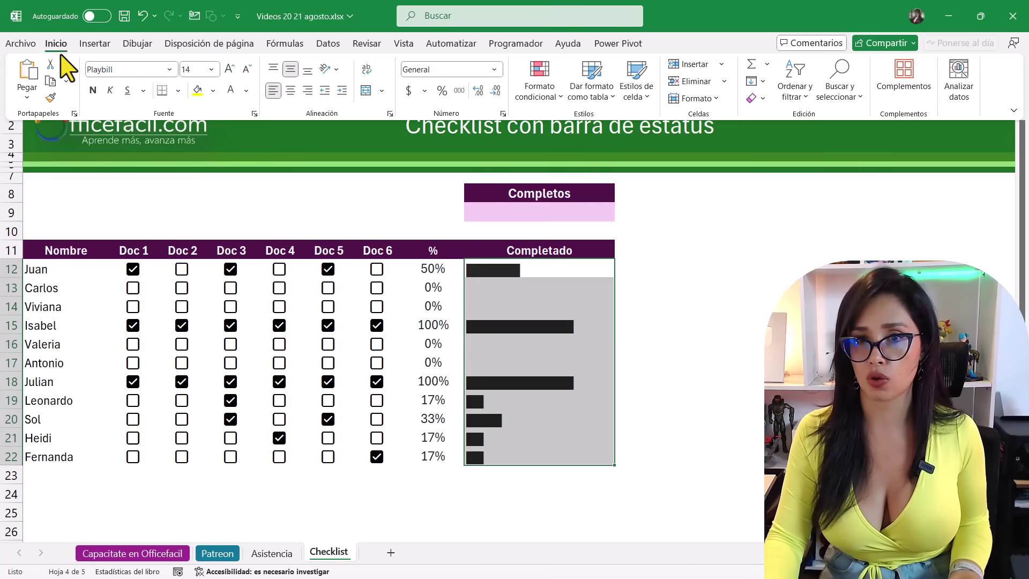
pyautogui.click(539, 86)
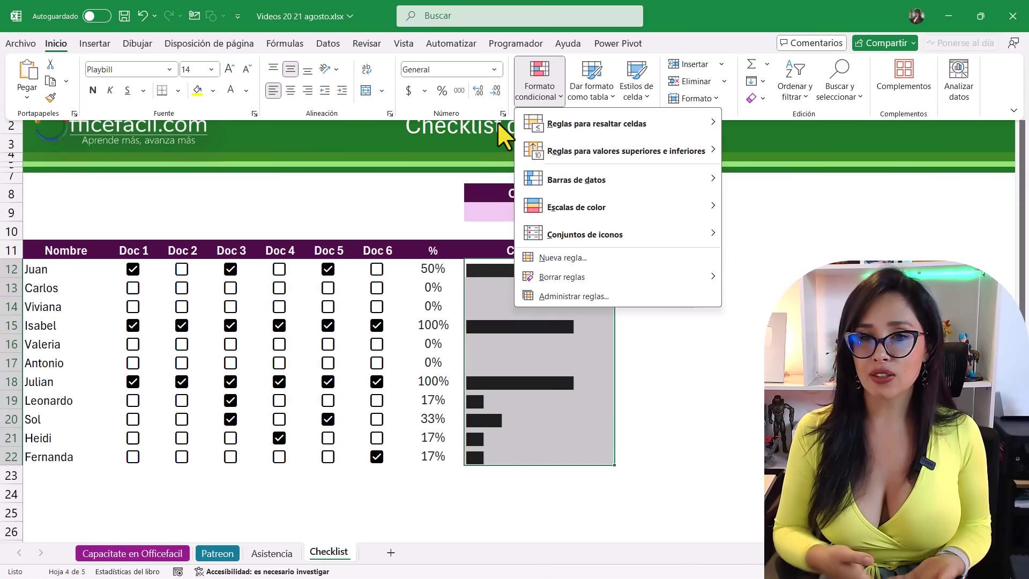
pyautogui.click(609, 296)
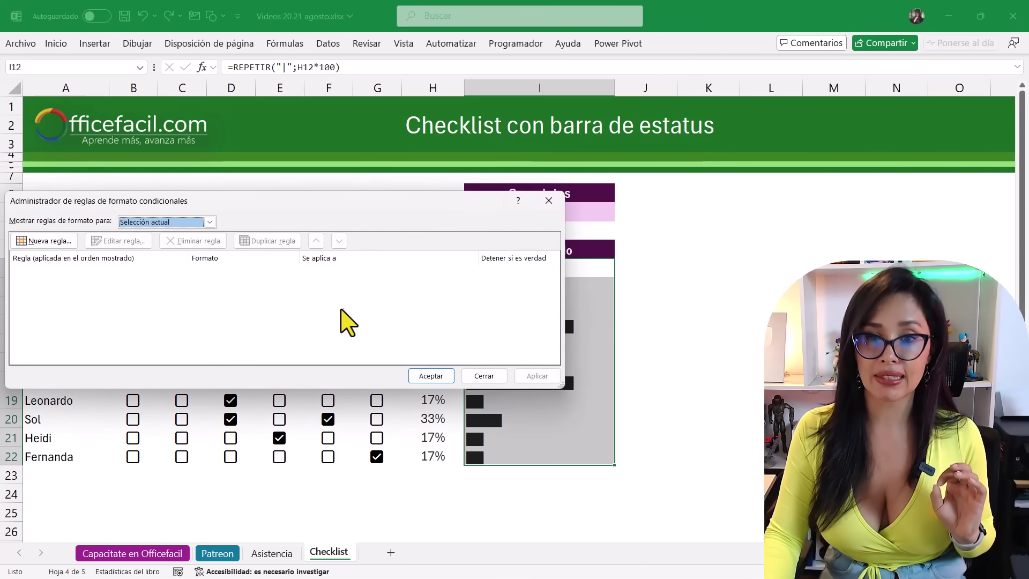
pyautogui.moveTo(341, 205); pyautogui.dragTo(367, 324)
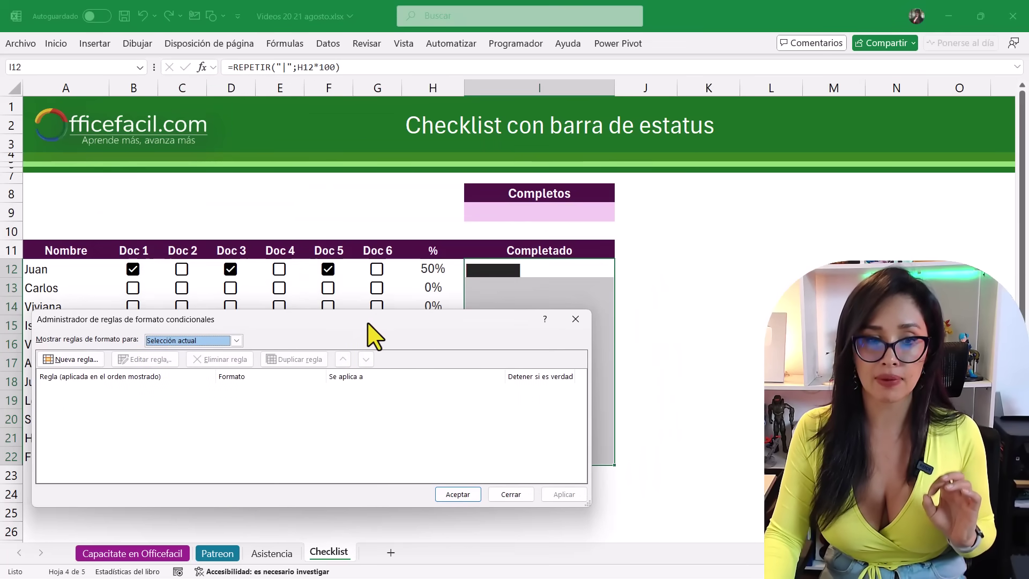
pyautogui.click(87, 359)
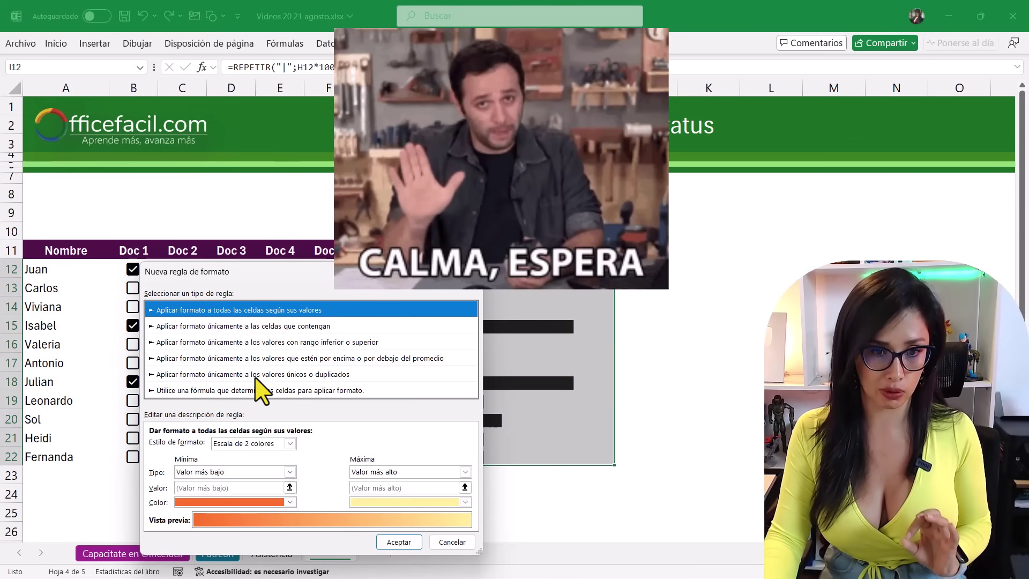
# Create formula rule =$H12=100% with dark green font colour for the Completado bars.
pyautogui.click(248, 391)
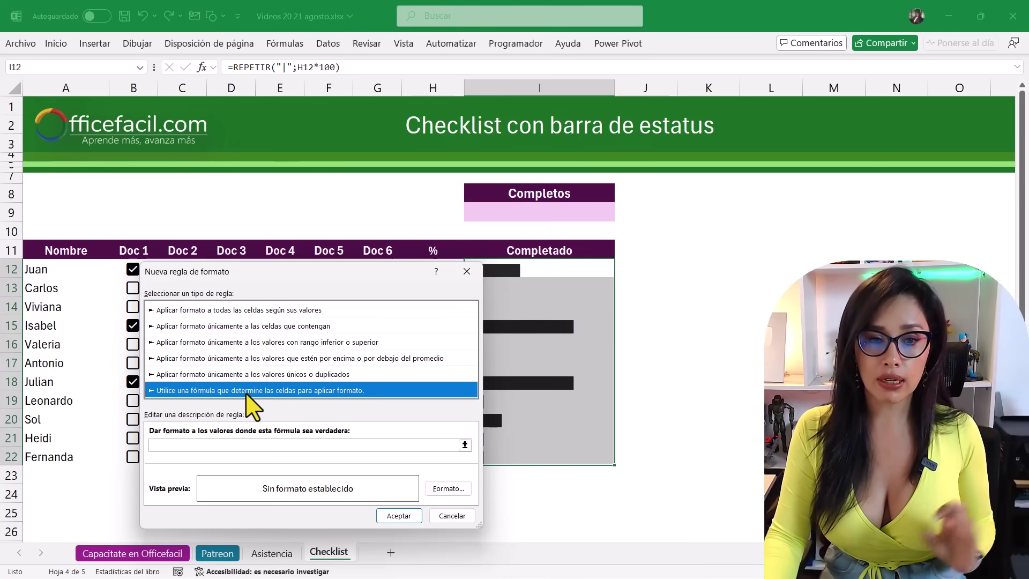
pyautogui.click(235, 445)
pyautogui.moveTo(339, 271); pyautogui.dragTo(246, 274)
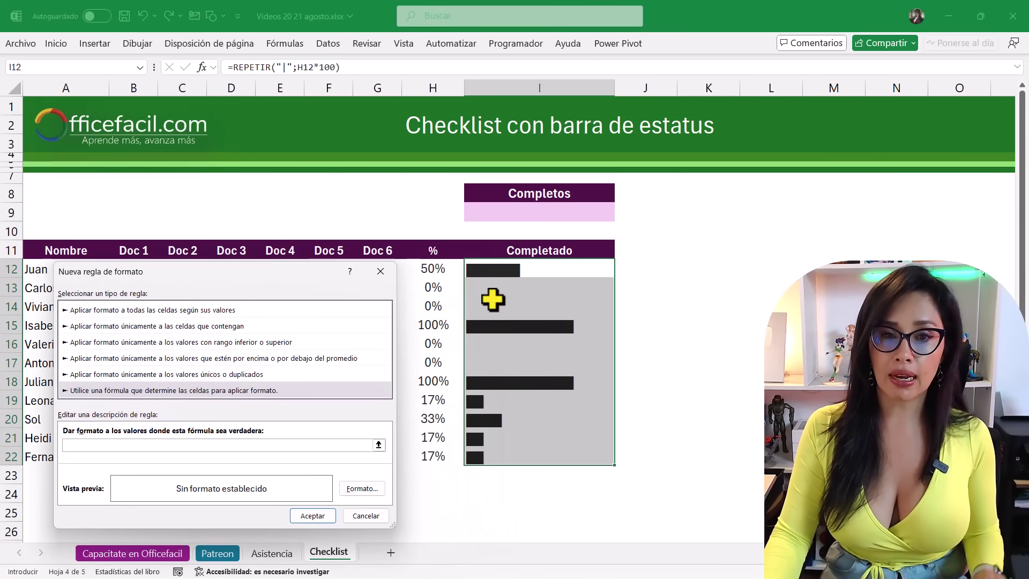
pyautogui.click(444, 268)
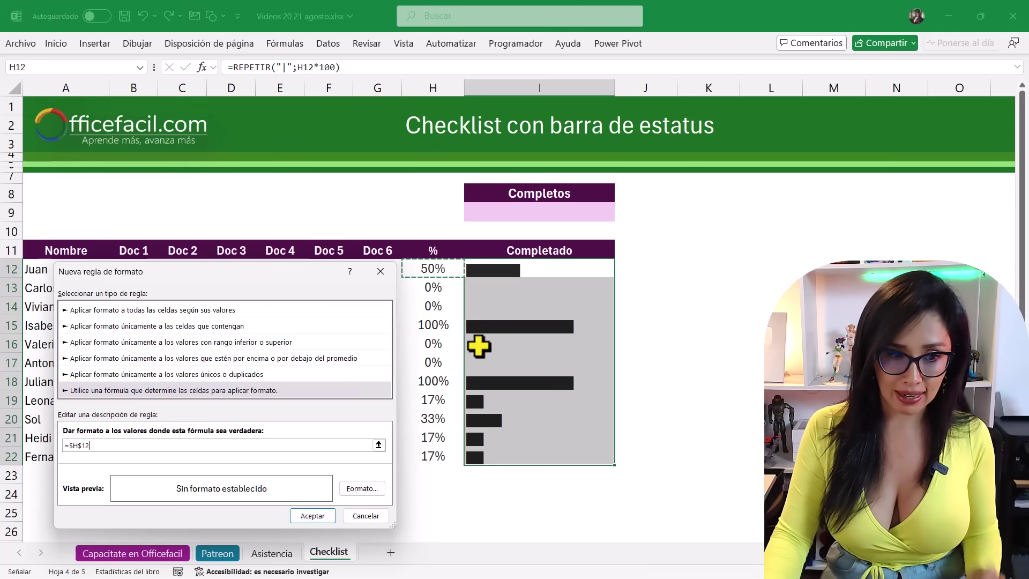
pyautogui.write('=')
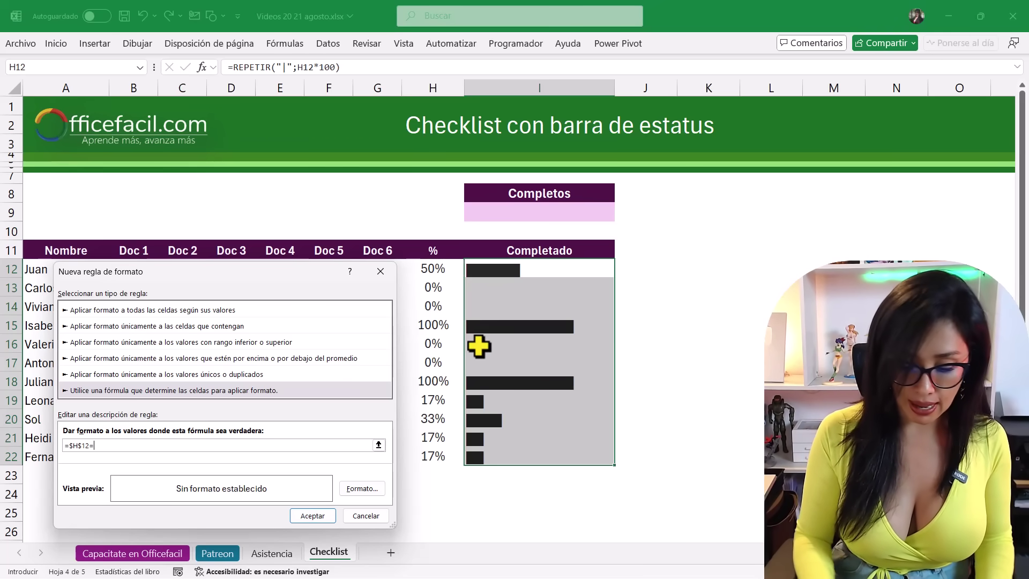
pyautogui.write('100%')
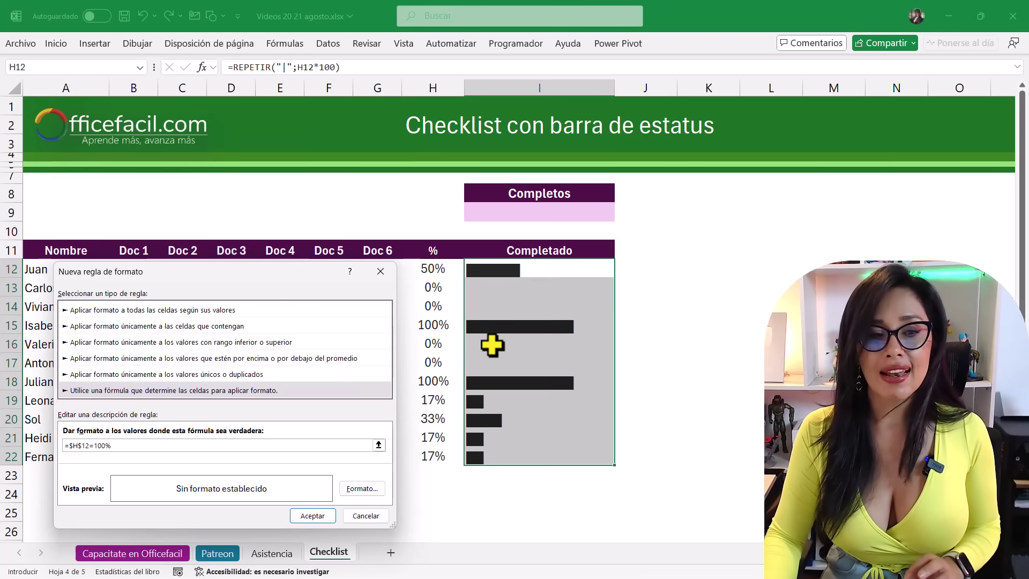
pyautogui.click(362, 488)
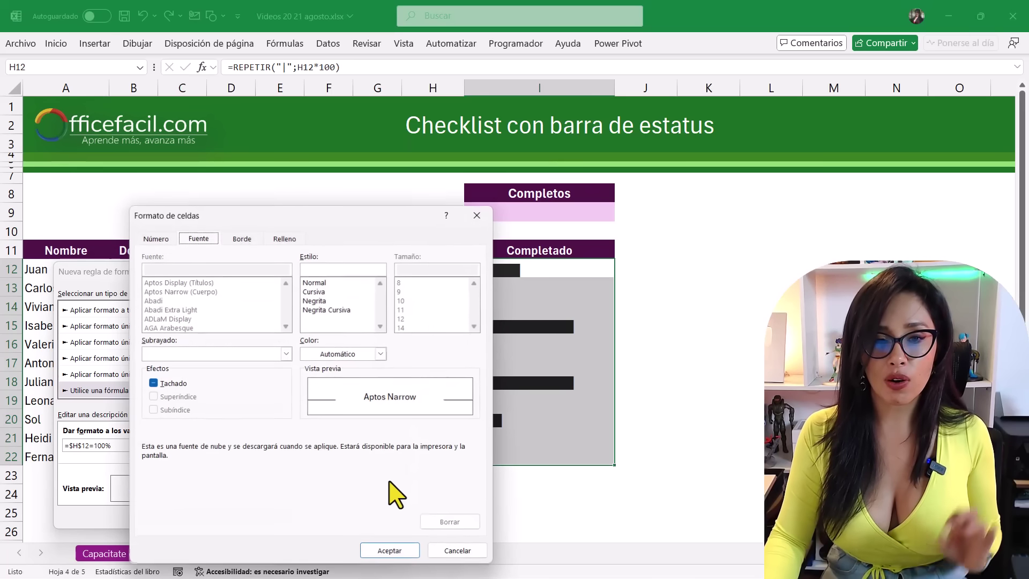
pyautogui.click(381, 355)
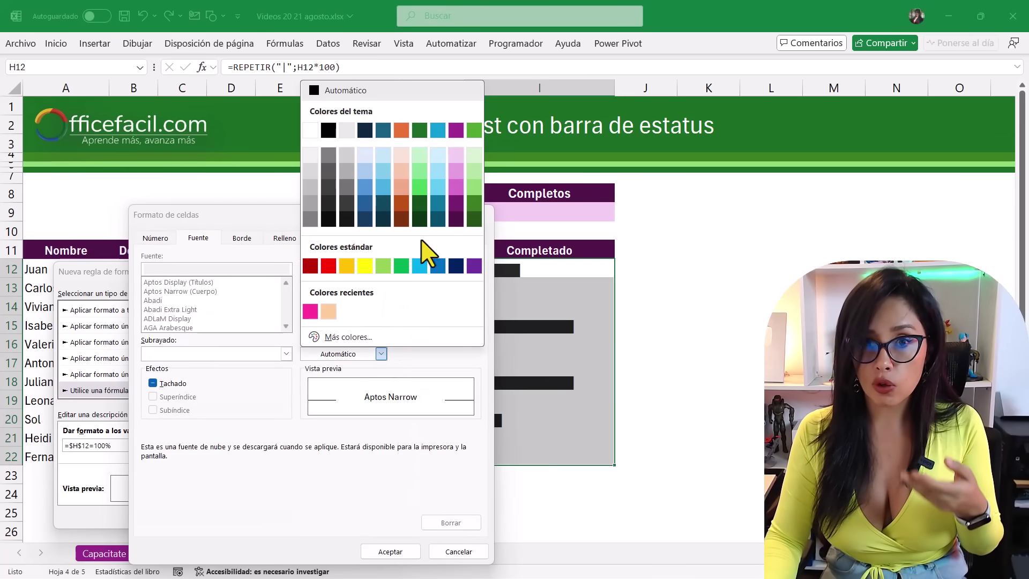
pyautogui.click(420, 131)
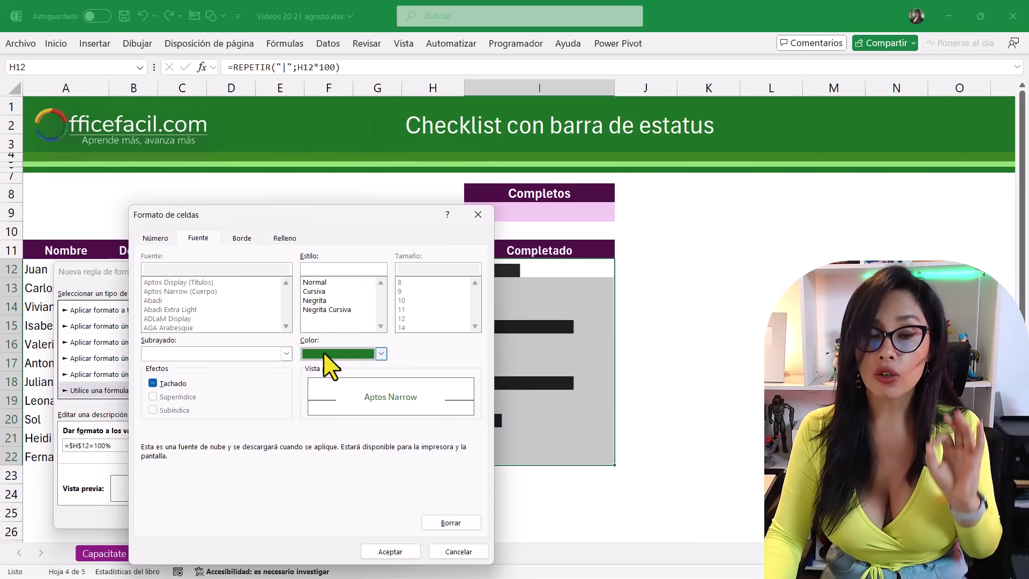
pyautogui.click(387, 552)
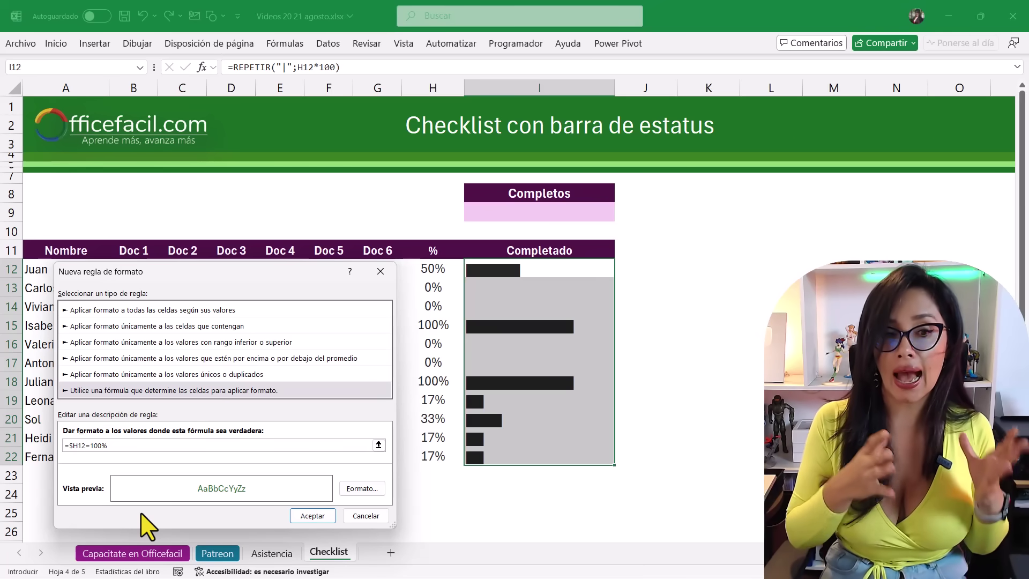
pyautogui.click(321, 518)
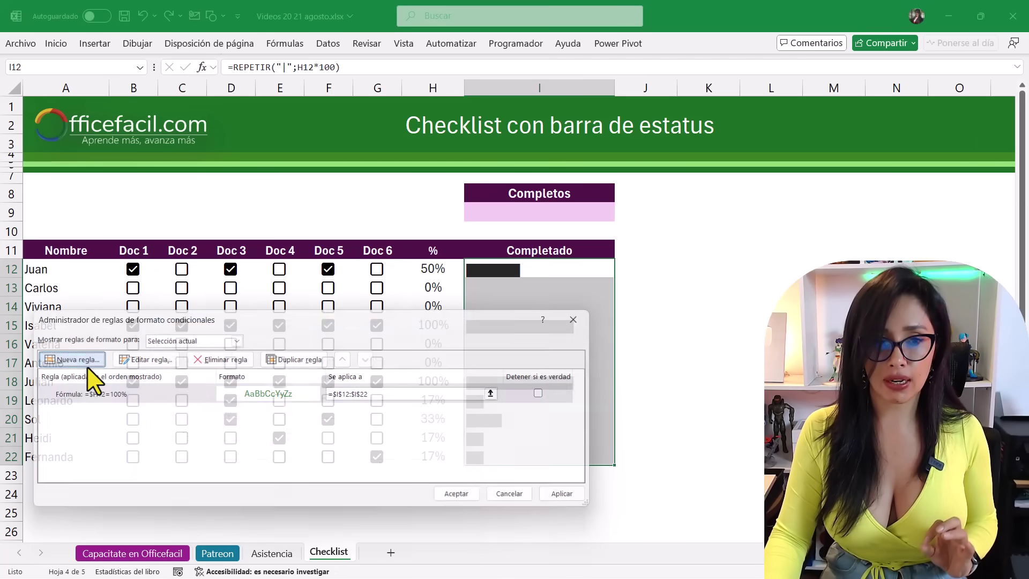
# Add formula rule =$H12>=50% with orange font colour, applied to $I$12:$I$22.
pyautogui.click(92, 360)
pyautogui.click(222, 391)
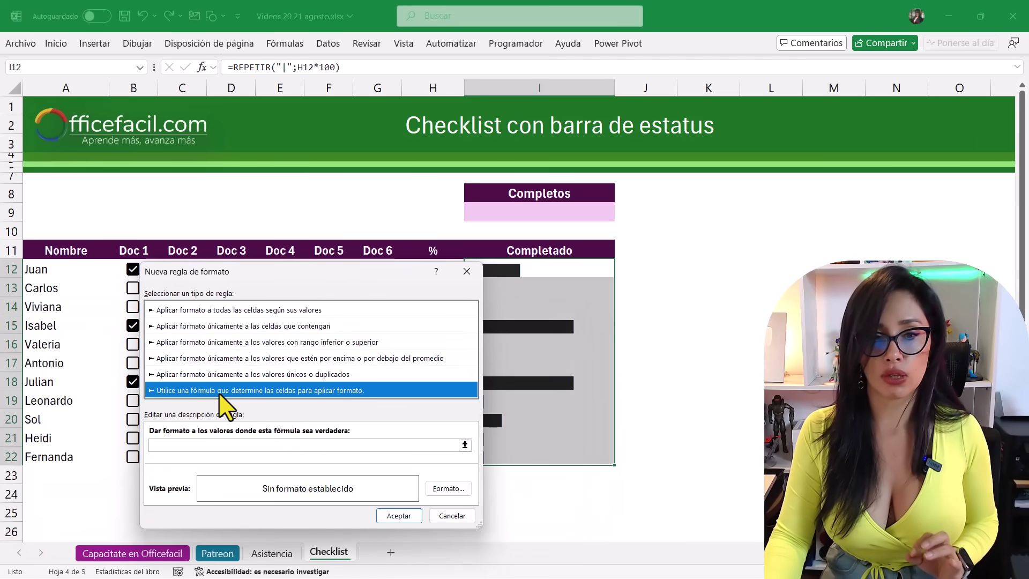
pyautogui.click(235, 446)
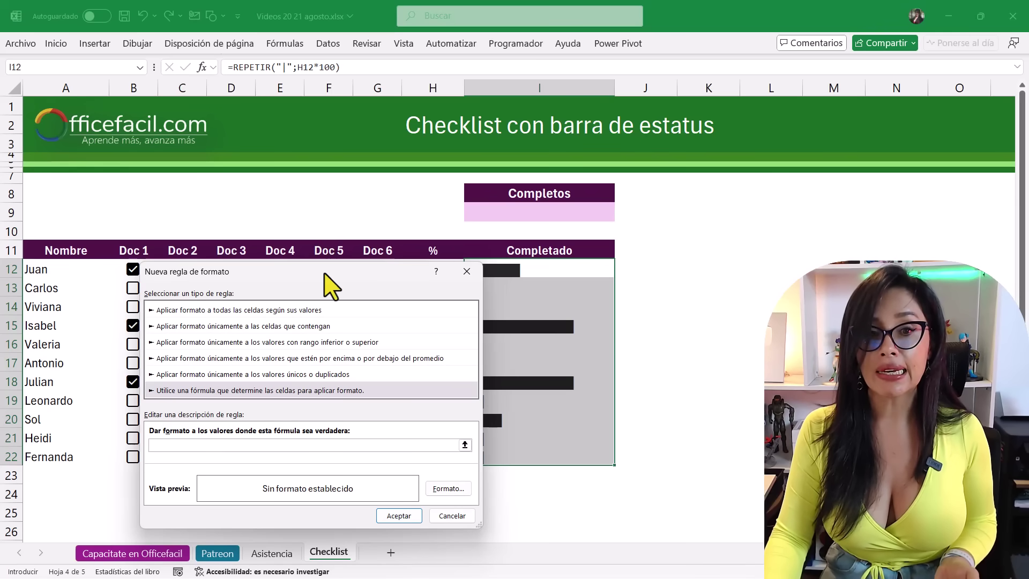
pyautogui.moveTo(324, 273); pyautogui.dragTo(245, 271)
pyautogui.write('=$H$12>=5')
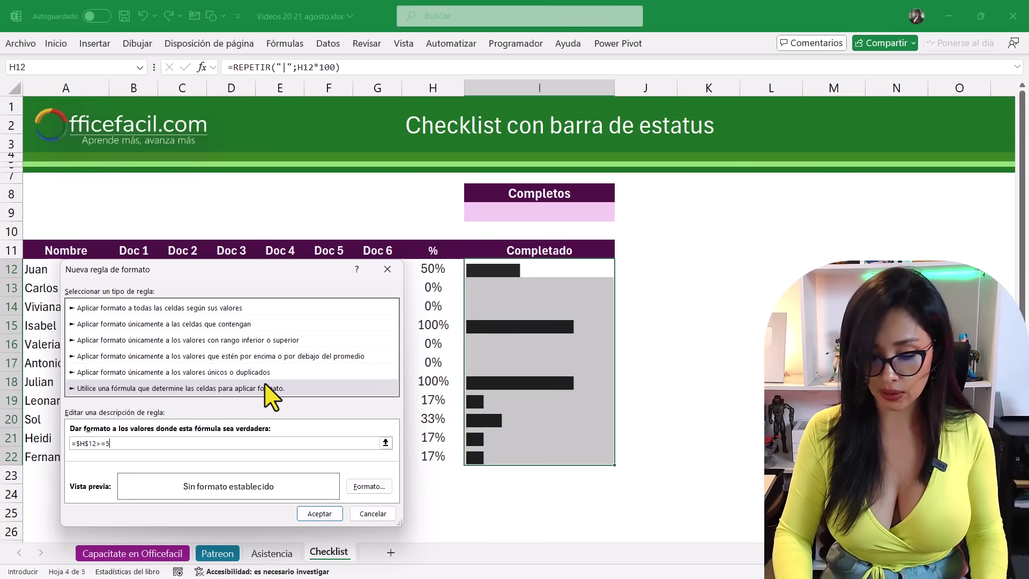
pyautogui.write('0')
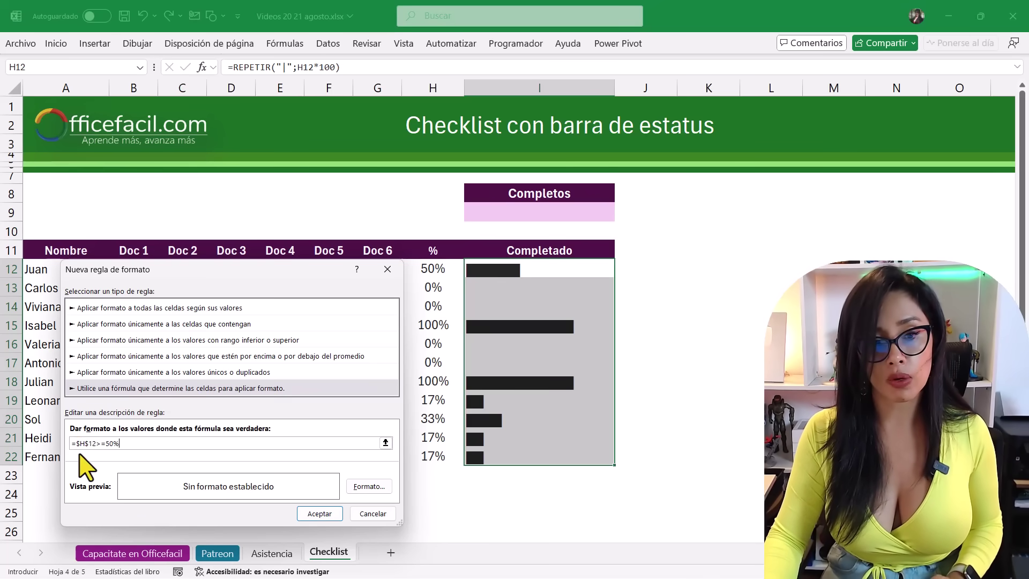
pyautogui.press('BackSpace')
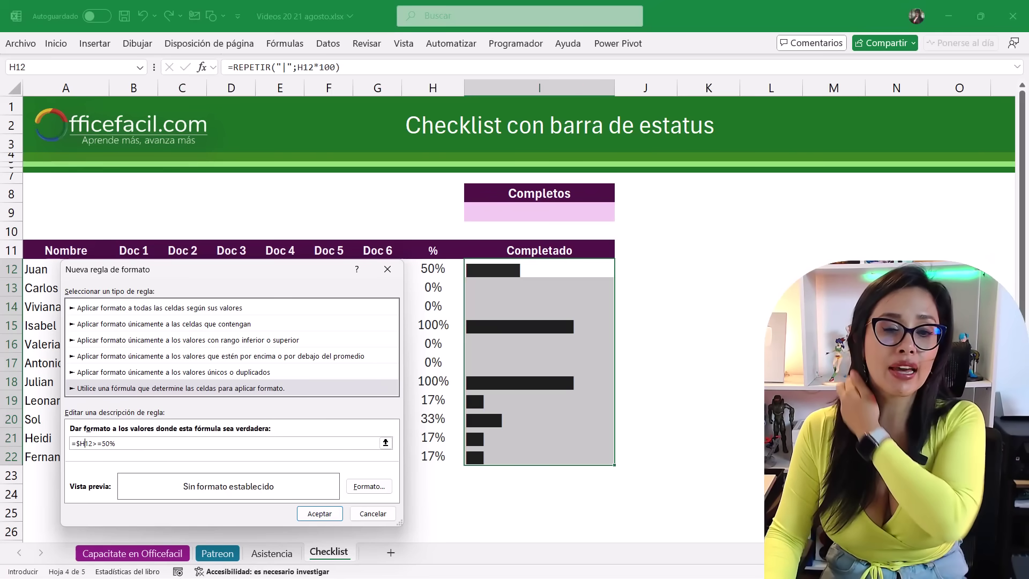
pyautogui.click(370, 486)
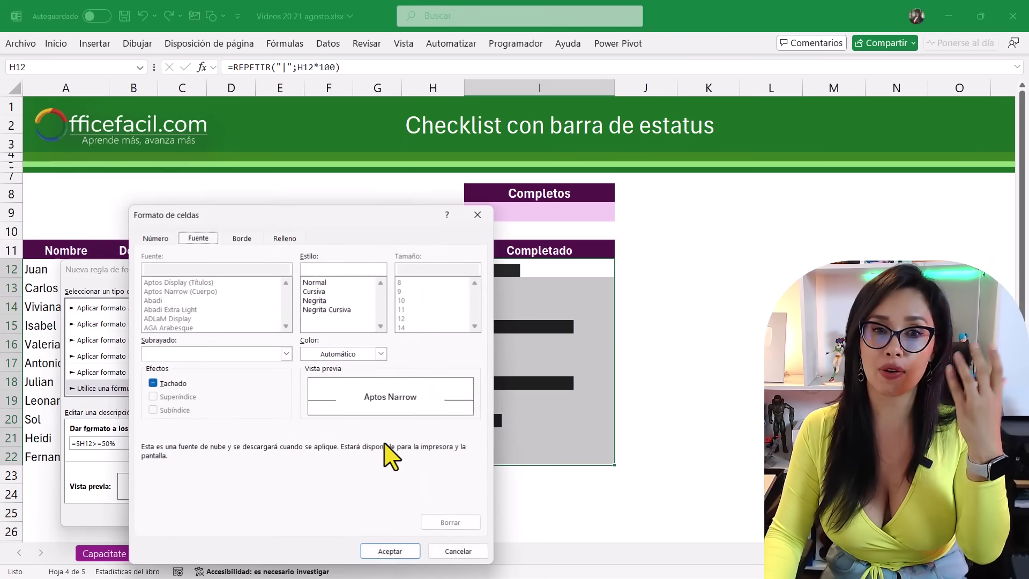
pyautogui.click(367, 354)
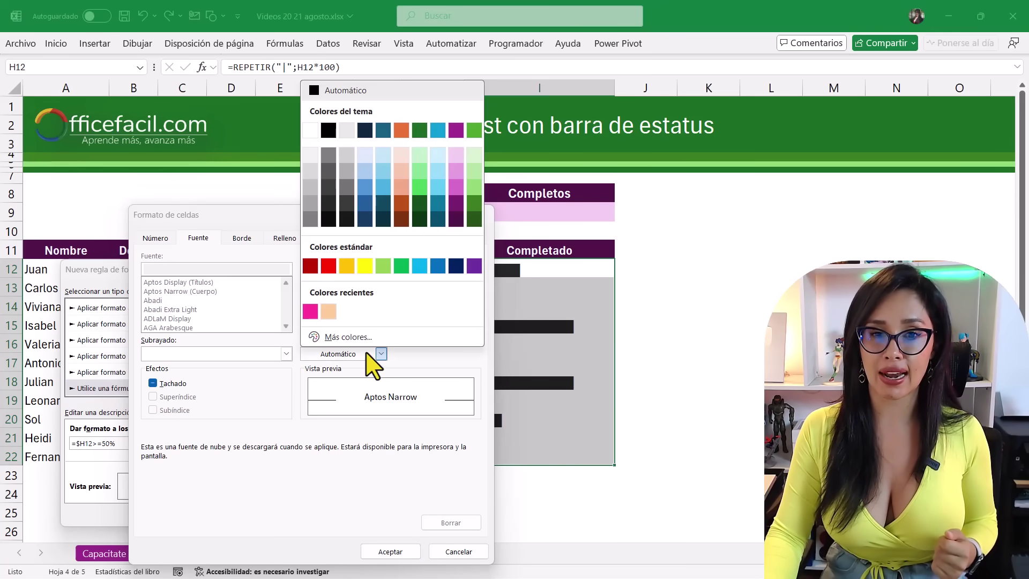
pyautogui.click(401, 131)
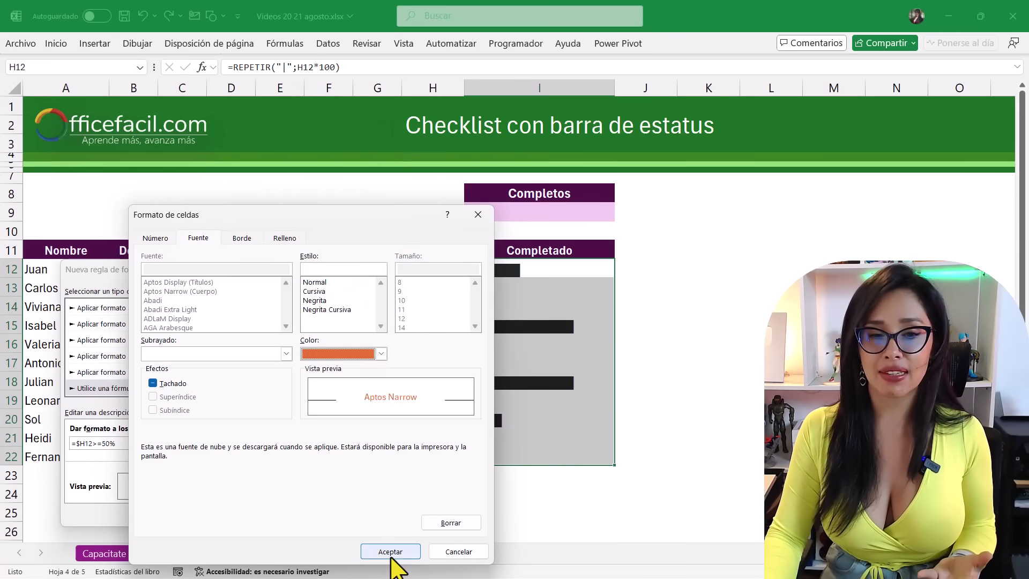
pyautogui.click(391, 552)
pyautogui.click(327, 514)
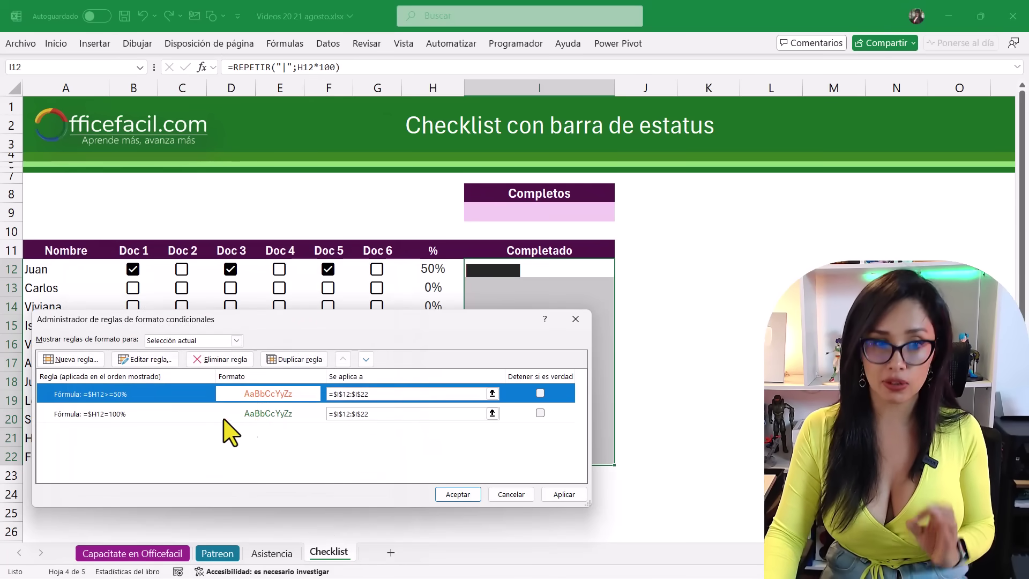
# Start a formula-based rule using =$H12<50% on the percentage column.
pyautogui.click(91, 360)
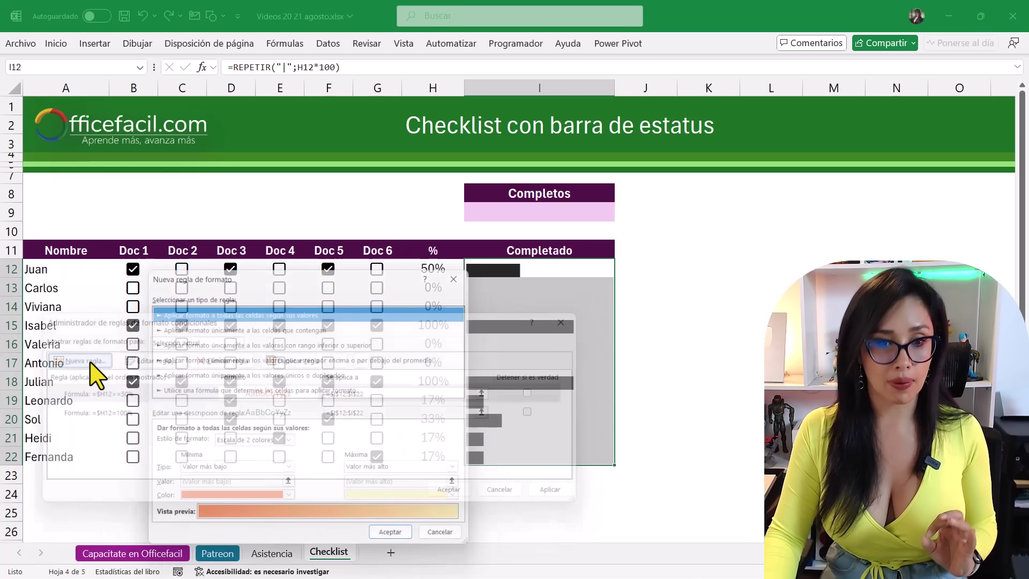
pyautogui.click(210, 391)
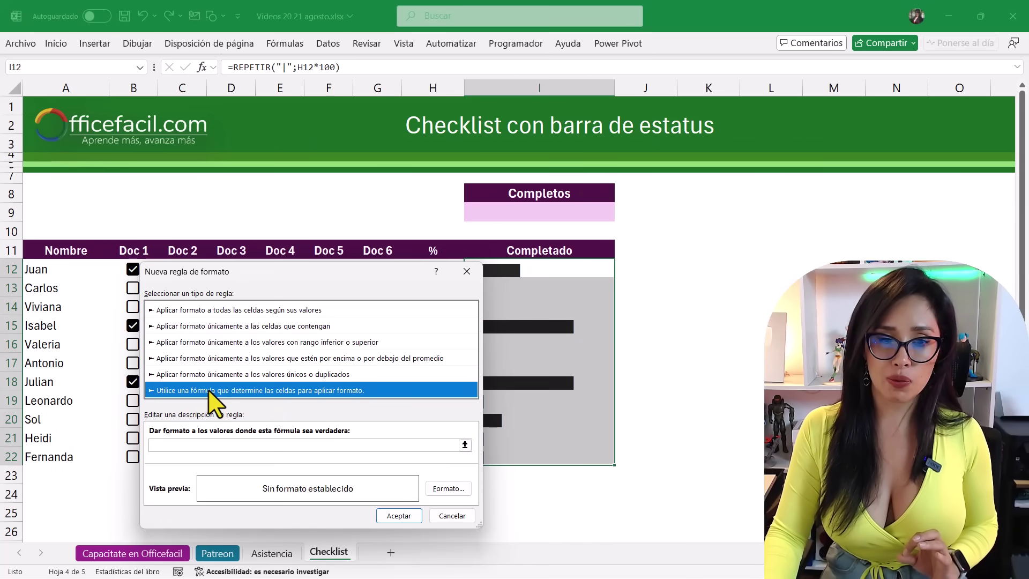
pyautogui.moveTo(395, 272); pyautogui.dragTo(353, 299)
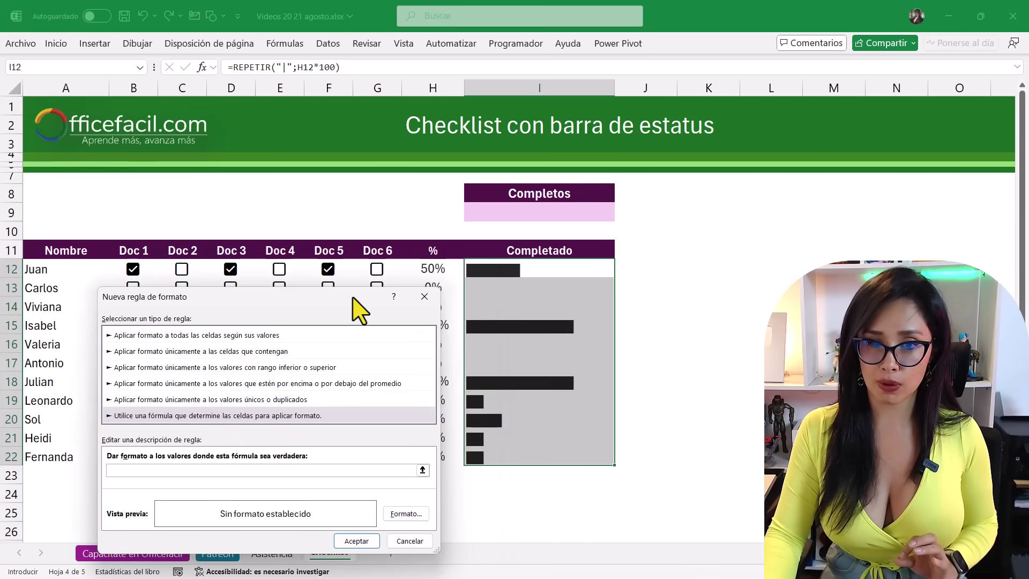
pyautogui.click(435, 272)
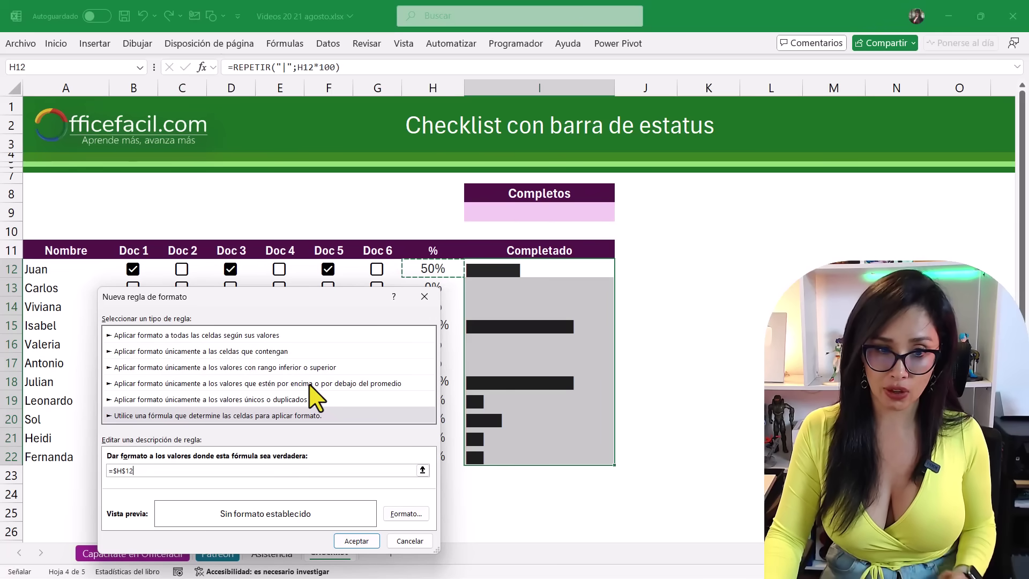
pyautogui.write('>')
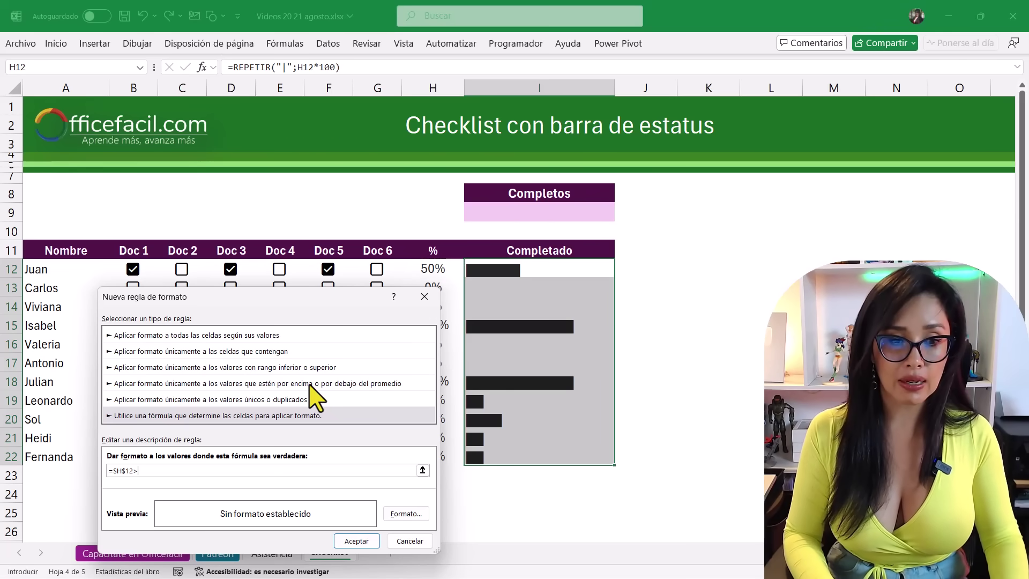
pyautogui.write('<')
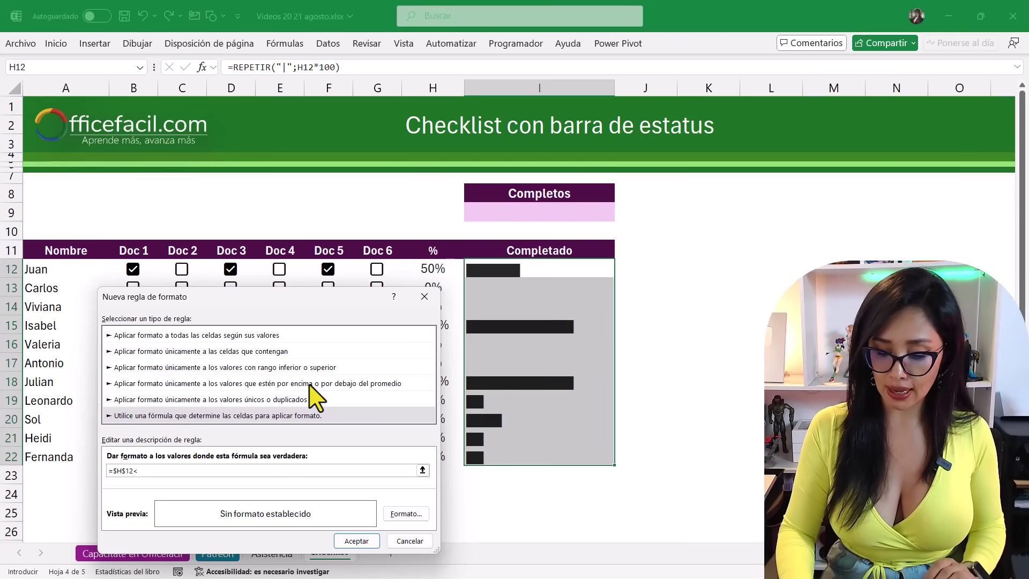
pyautogui.write('50%')
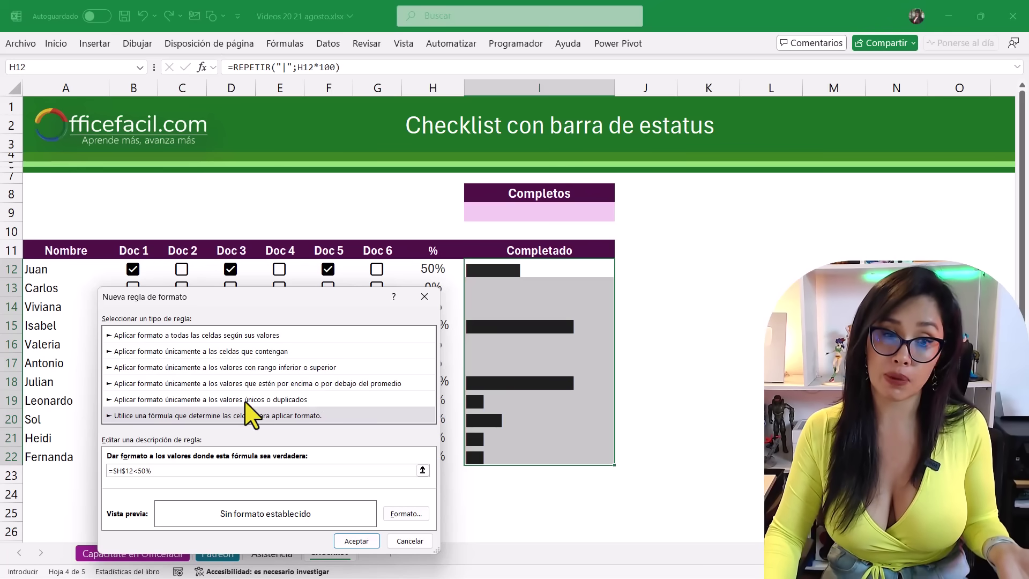
pyautogui.click(125, 470)
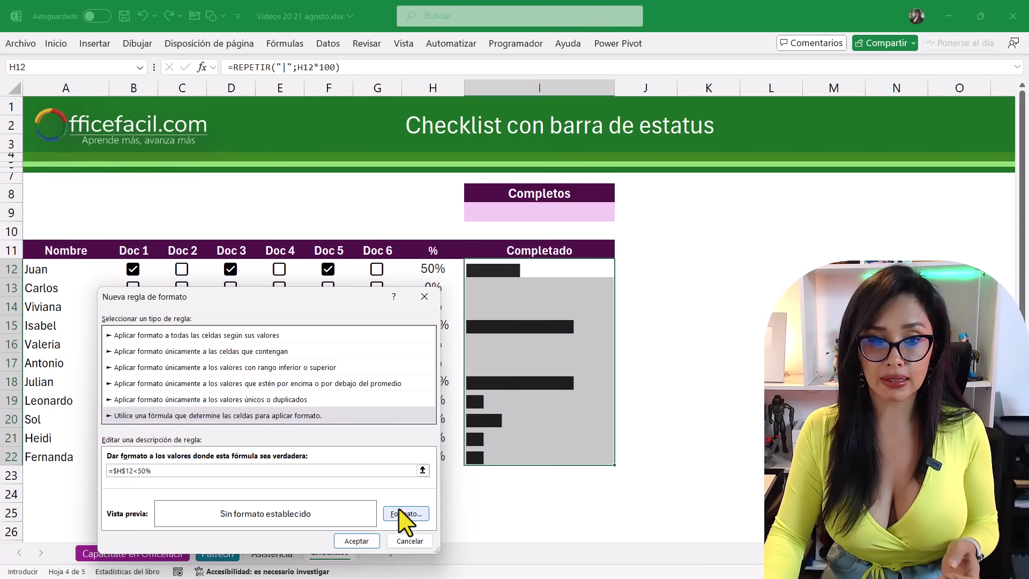
# Give the under-50% rule a red font and save it.
pyautogui.click(399, 512)
pyautogui.click(380, 354)
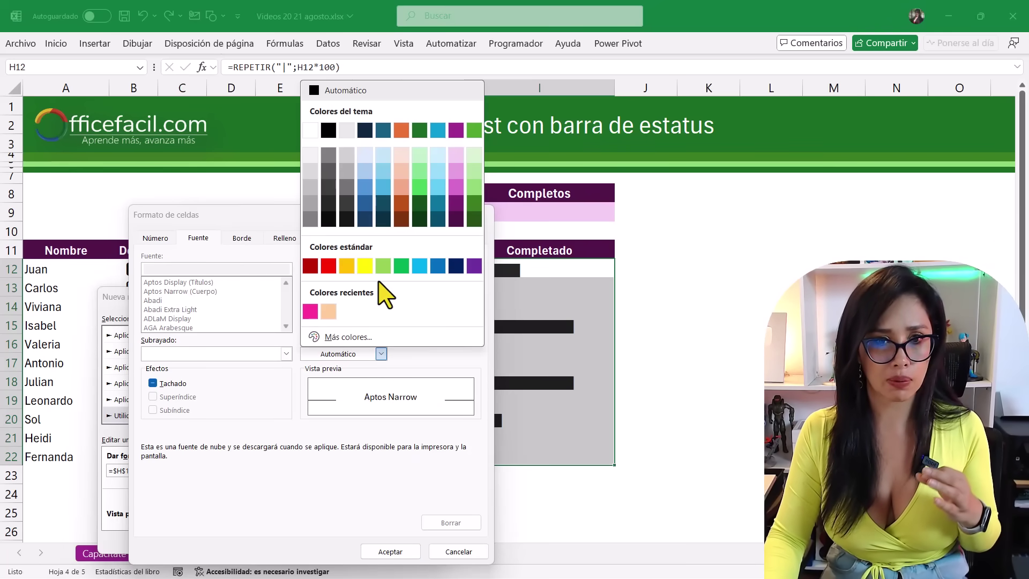
pyautogui.click(329, 266)
pyautogui.click(390, 552)
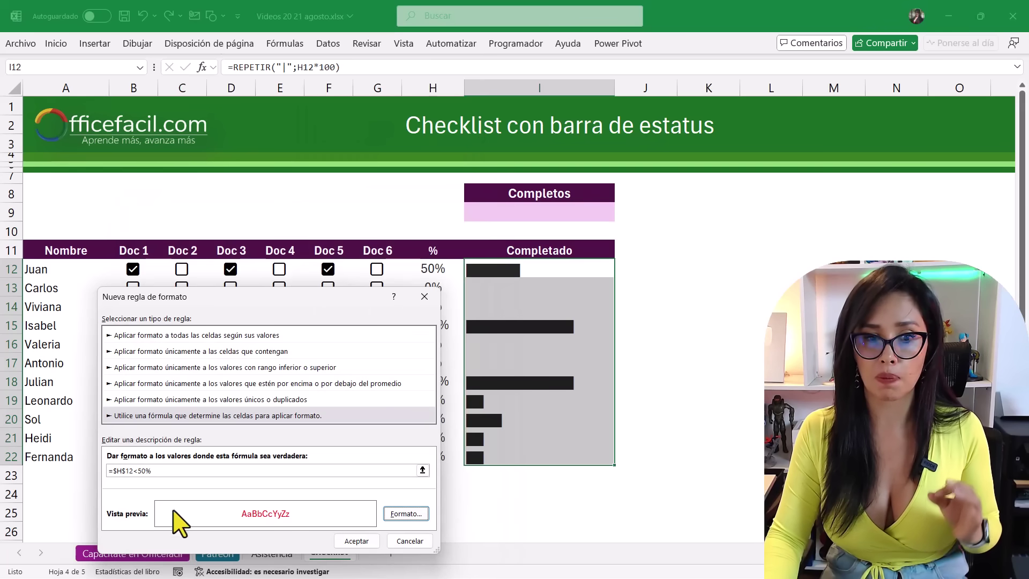
pyautogui.click(126, 470)
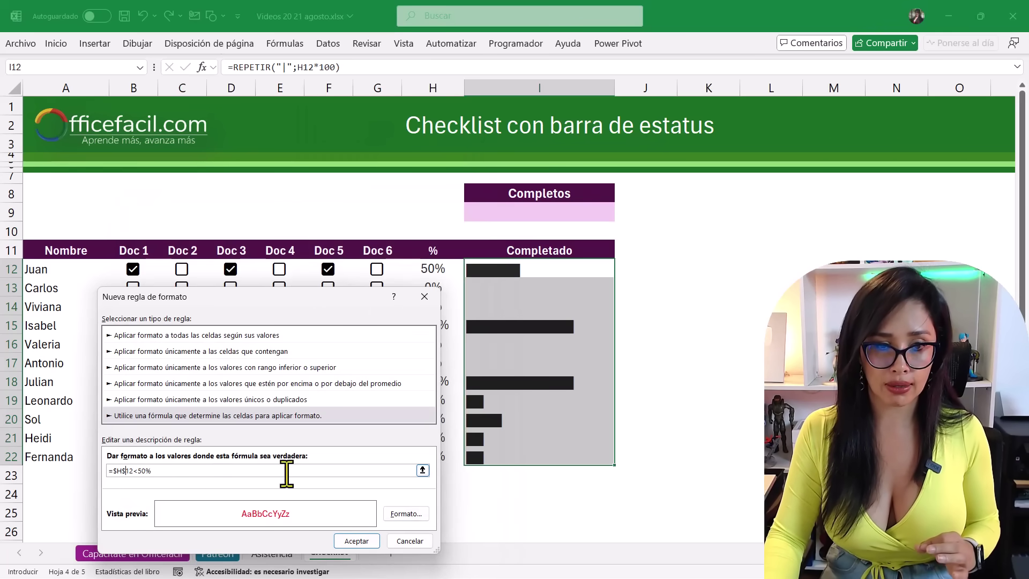
pyautogui.click(351, 543)
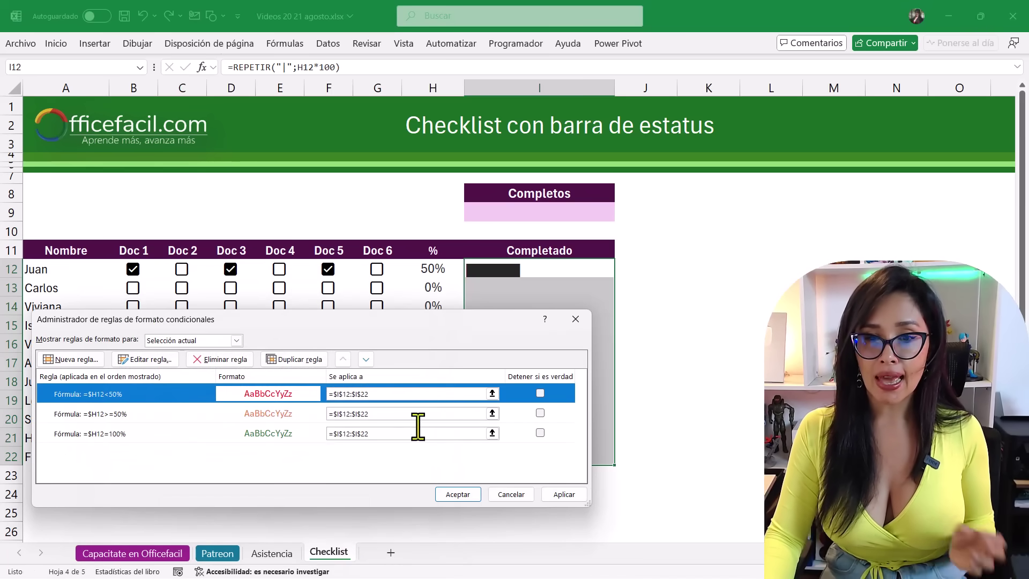
# Apply the rules so Completado bars under 50% turn red, then select the =$H12=100% rule.
pyautogui.moveTo(386, 328); pyautogui.dragTo(237, 348)
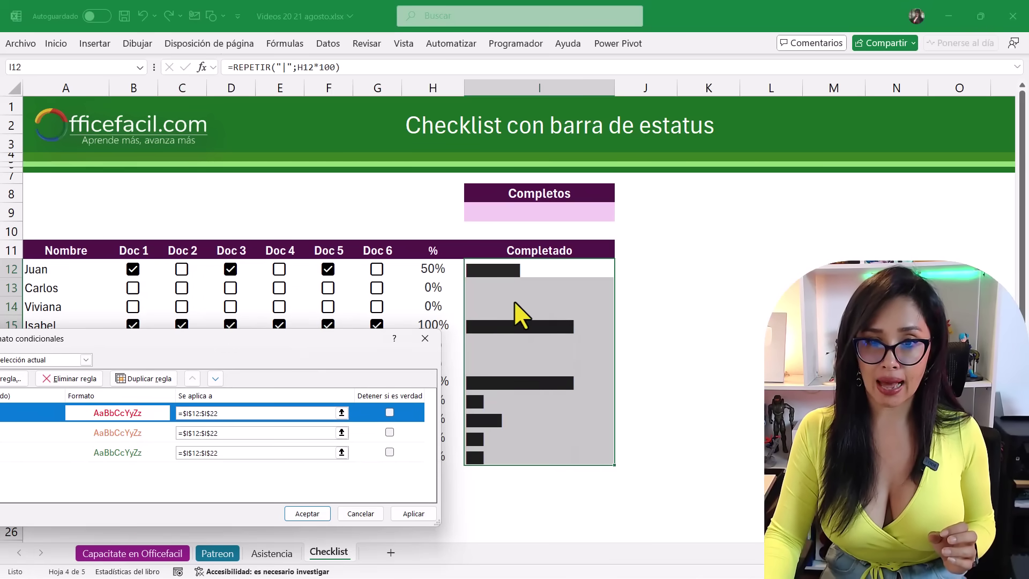
pyautogui.click(414, 513)
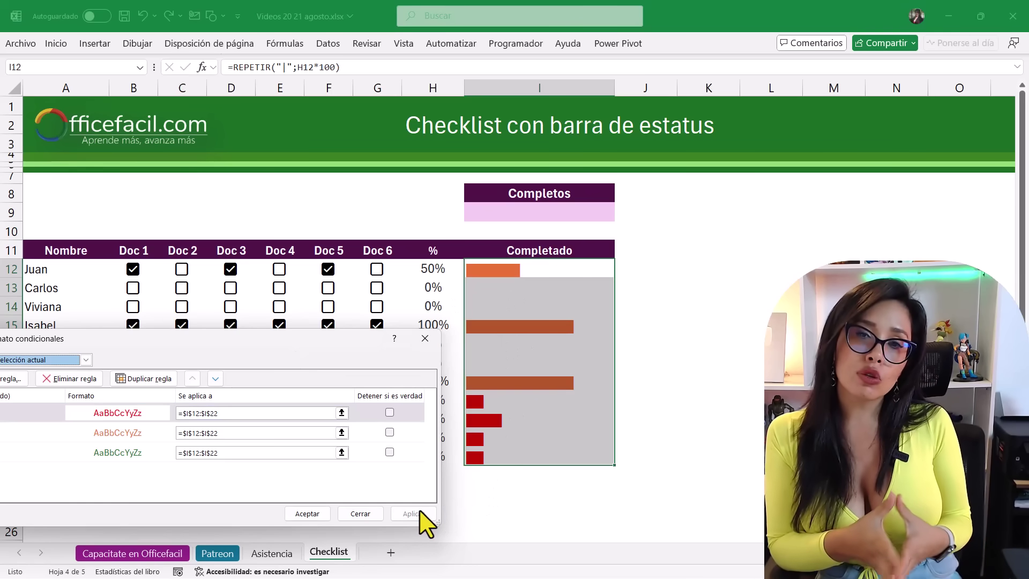
pyautogui.moveTo(336, 343); pyautogui.dragTo(338, 355)
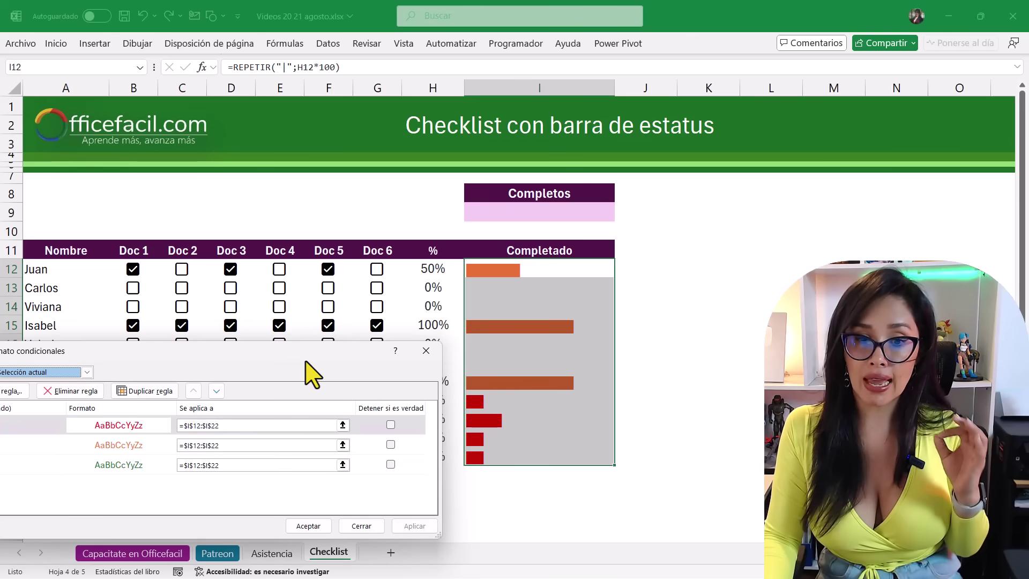
pyautogui.moveTo(305, 361); pyautogui.dragTo(489, 339)
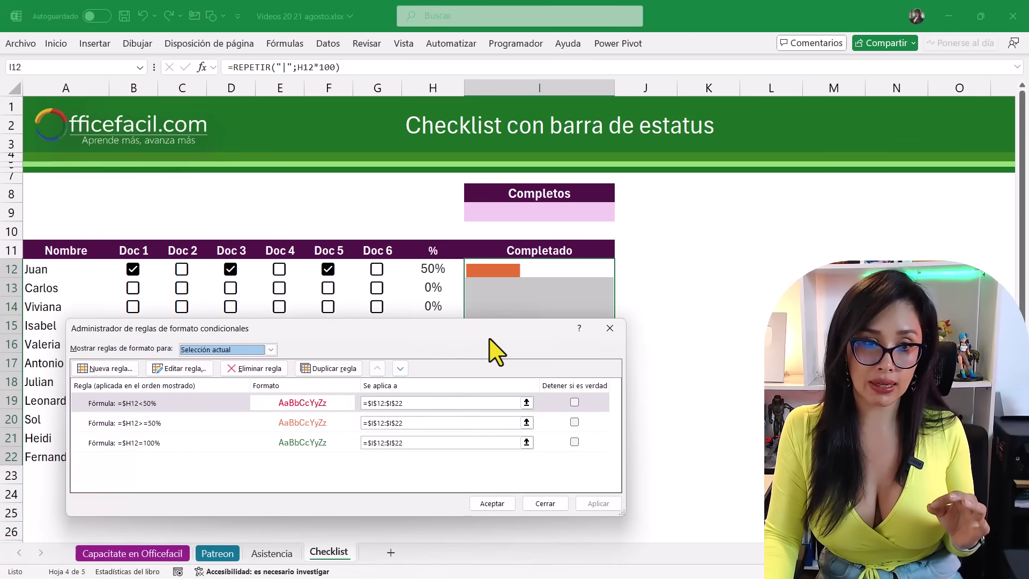
pyautogui.click(188, 442)
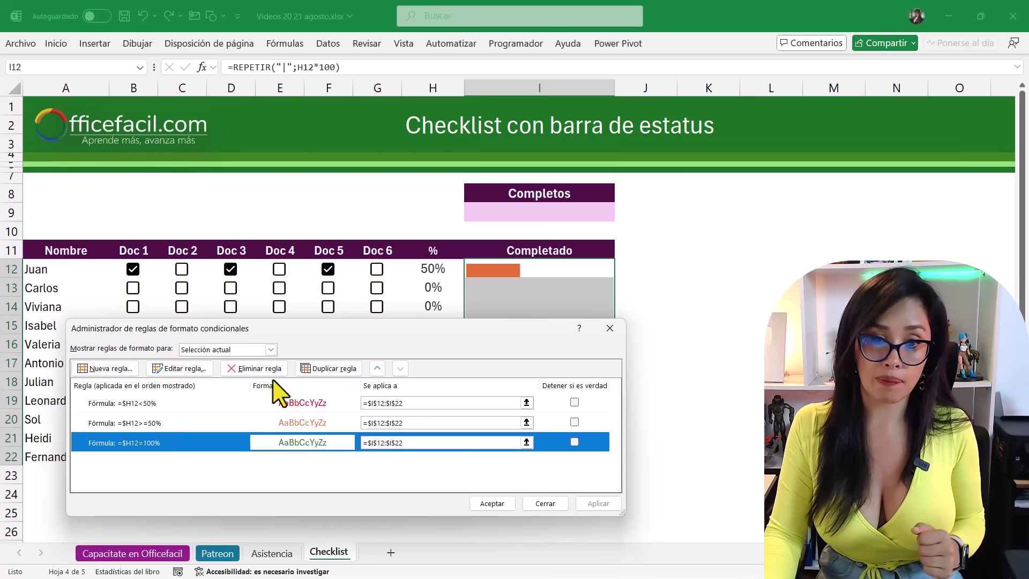
# Move =$H12=100% to the top and =$H12>=50% above <50%, then apply and close.
pyautogui.click(381, 370)
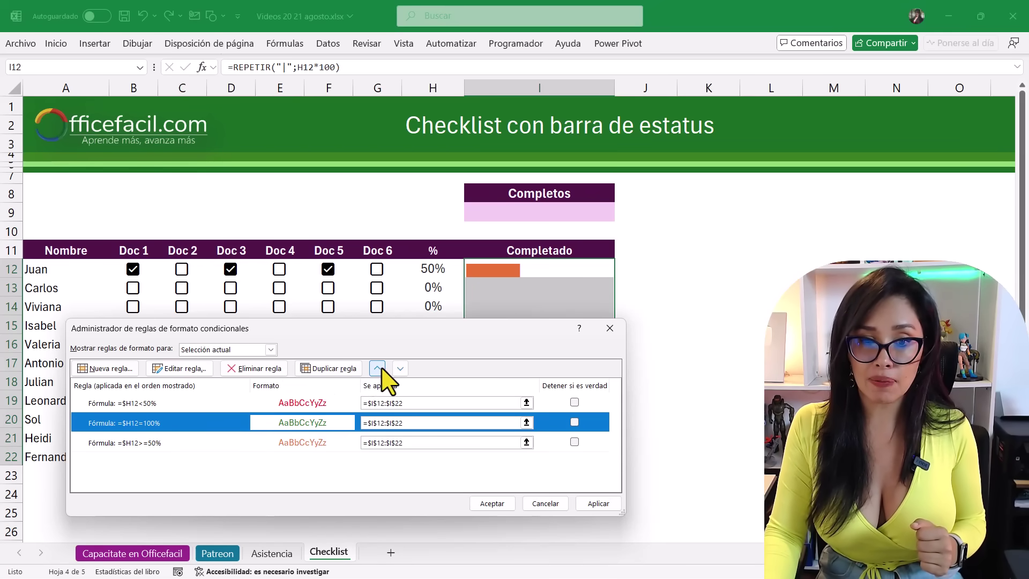
pyautogui.click(381, 370)
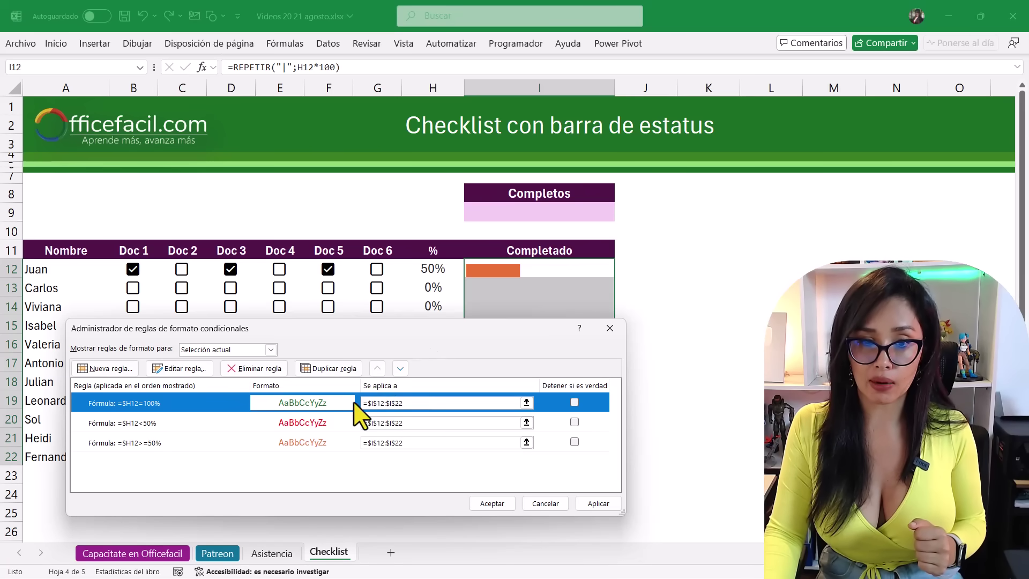
pyautogui.click(220, 445)
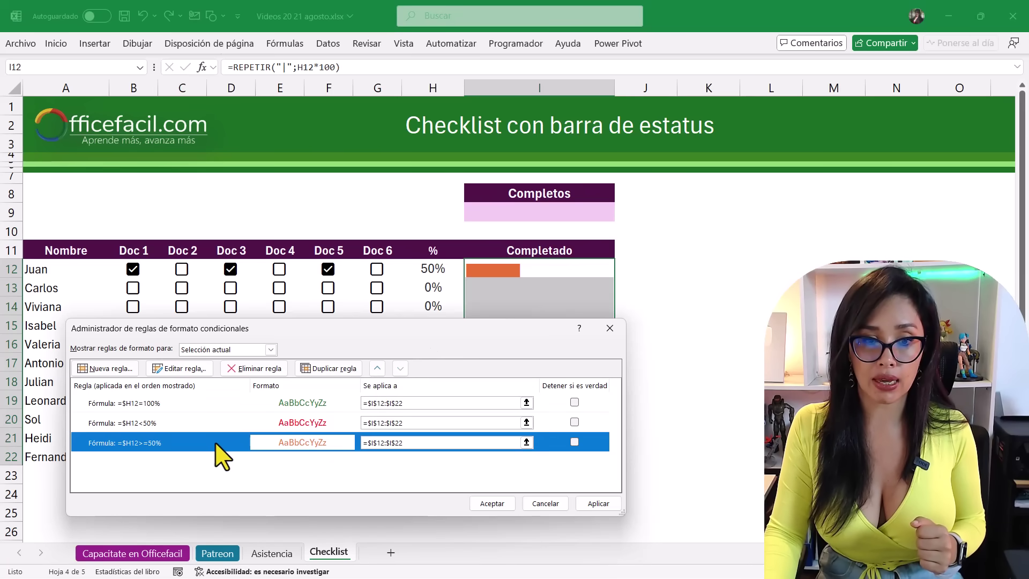
pyautogui.click(377, 369)
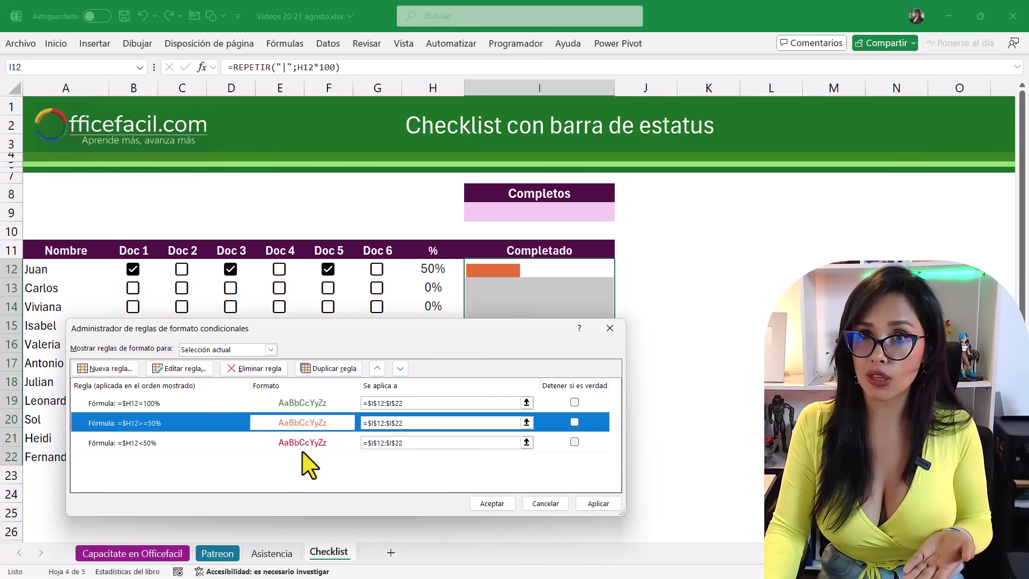
pyautogui.moveTo(496, 340); pyautogui.dragTo(328, 335)
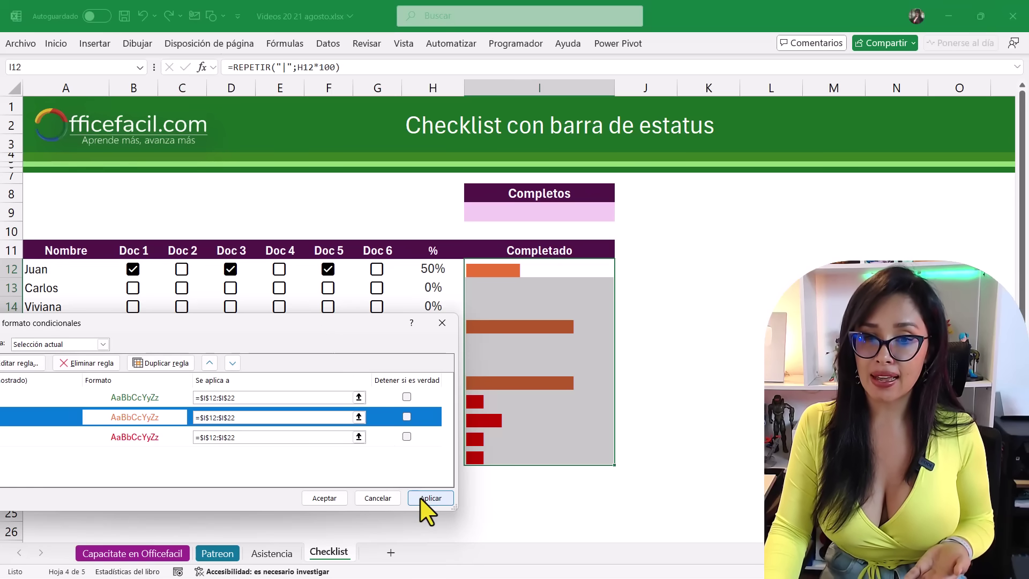
pyautogui.click(421, 500)
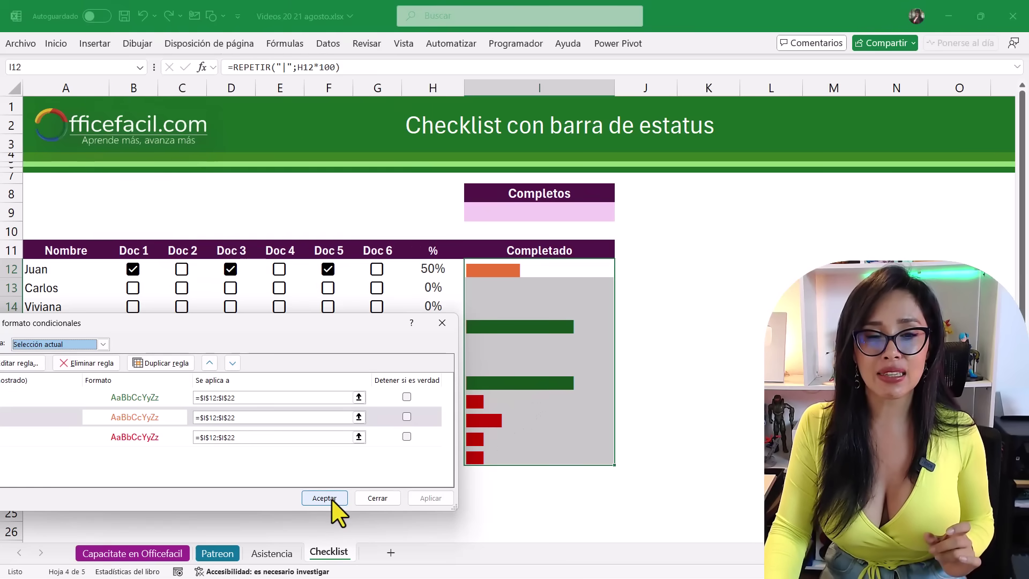
pyautogui.click(334, 500)
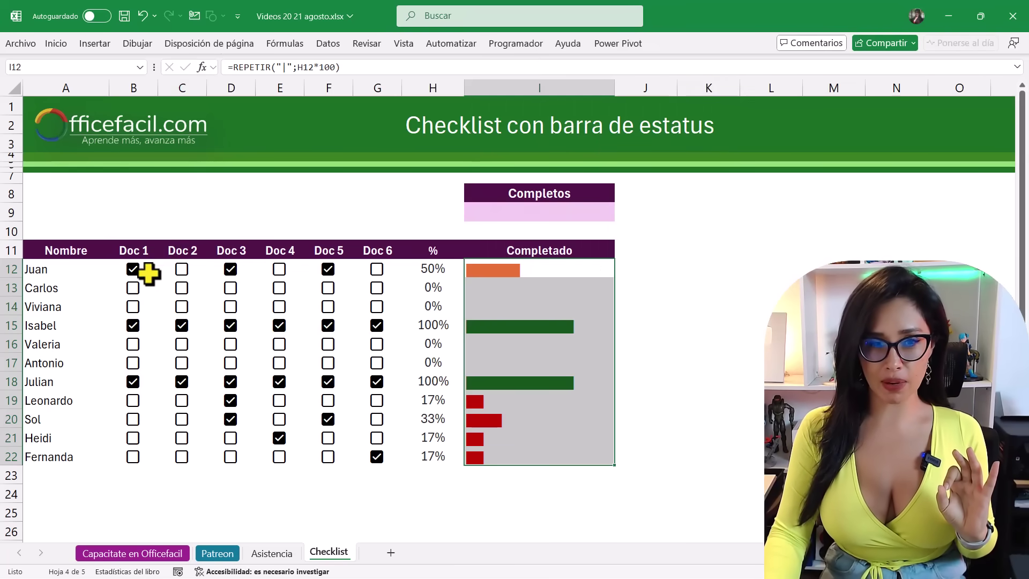
pyautogui.click(132, 297)
pyautogui.click(133, 288)
pyautogui.click(181, 288)
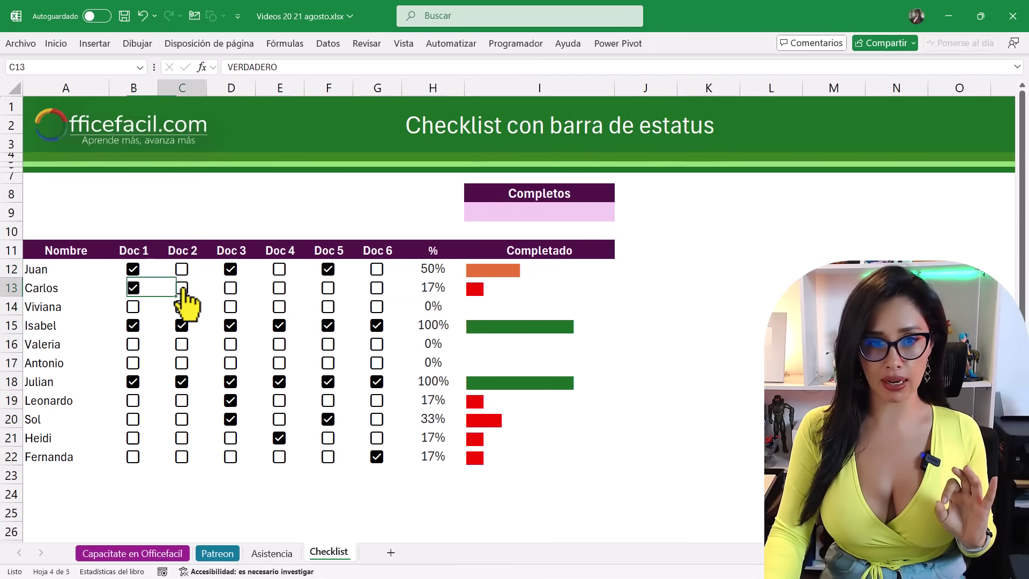
pyautogui.click(231, 288)
pyautogui.click(279, 288)
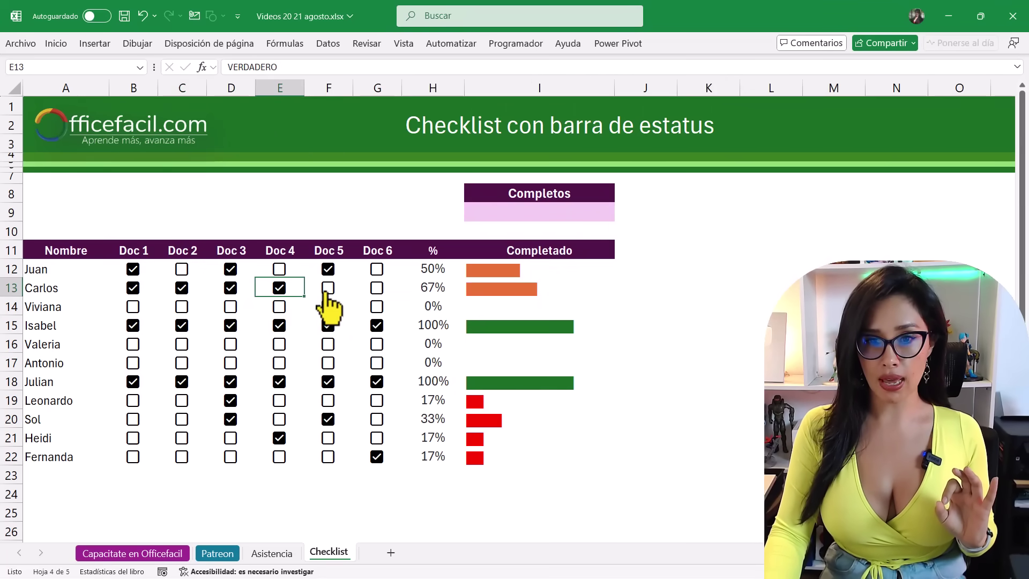
pyautogui.click(328, 288)
pyautogui.click(377, 288)
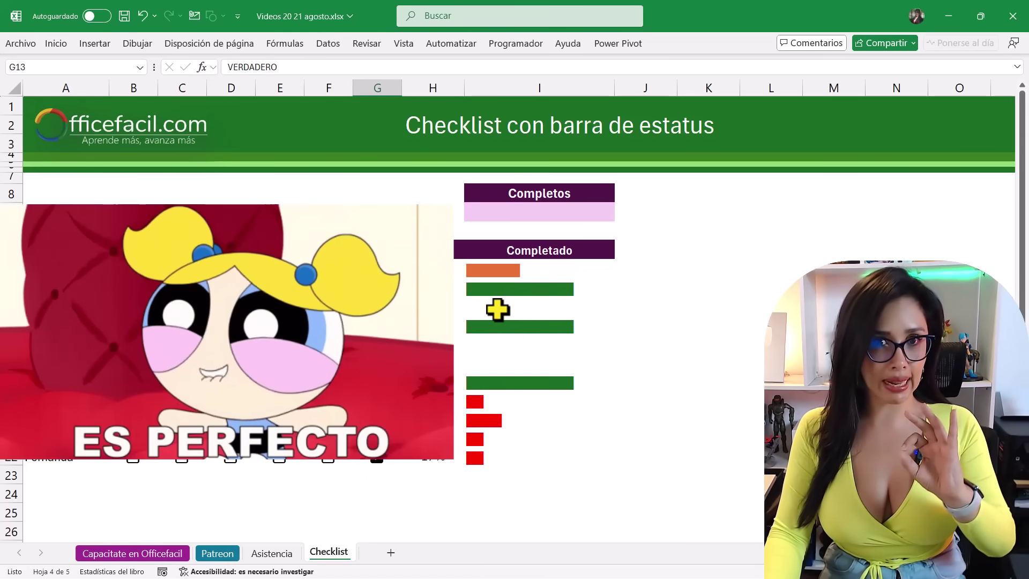
pyautogui.moveTo(512, 402)
pyautogui.mouseDown()
pyautogui.moveTo(507, 462)
pyautogui.moveTo(134, 462)
pyautogui.mouseUp()
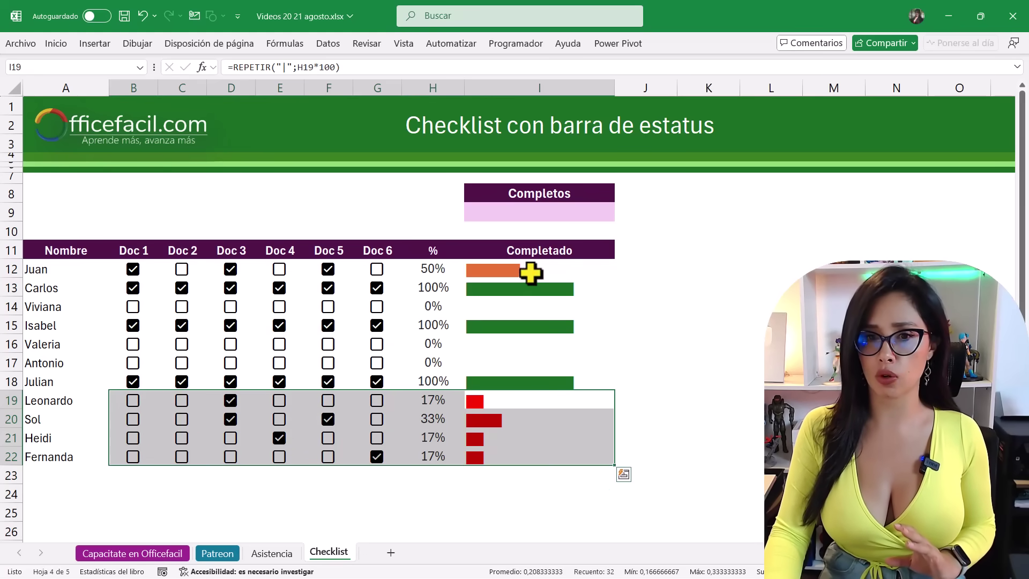
pyautogui.moveTo(531, 274)
pyautogui.mouseDown()
pyautogui.moveTo(554, 267)
pyautogui.moveTo(123, 265)
pyautogui.mouseUp()
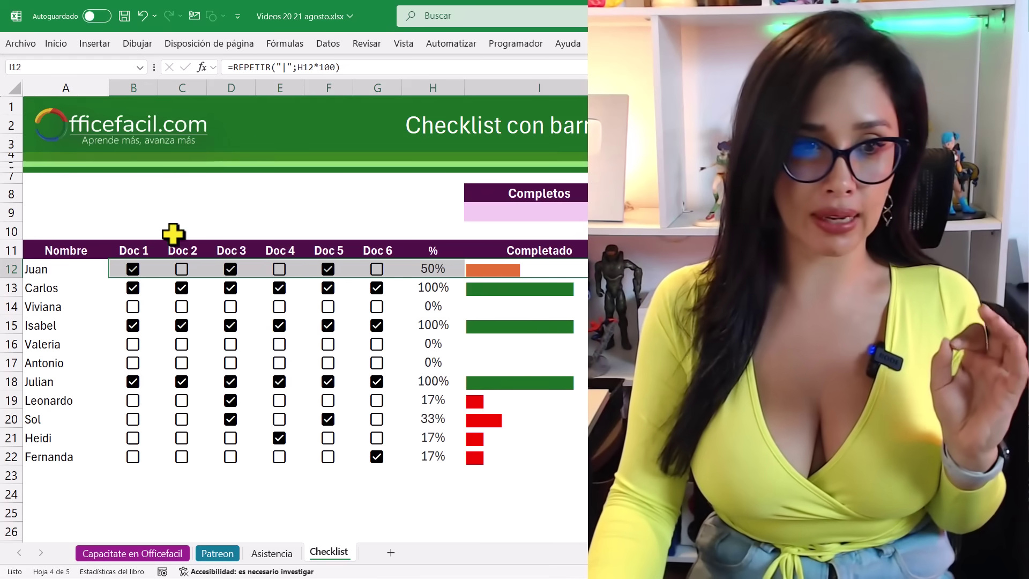
pyautogui.moveTo(97, 270); pyautogui.dragTo(85, 457)
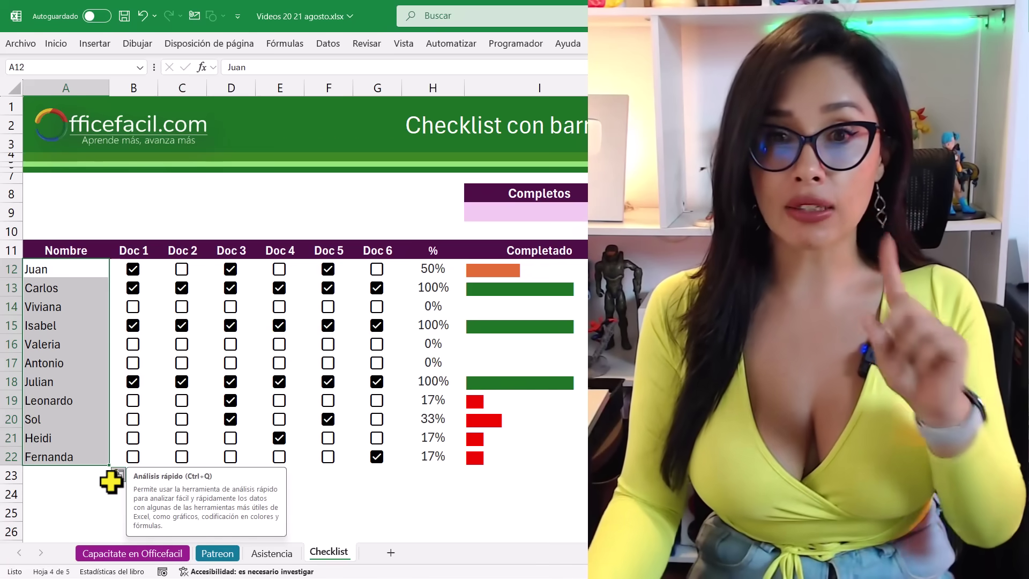
pyautogui.click(552, 210)
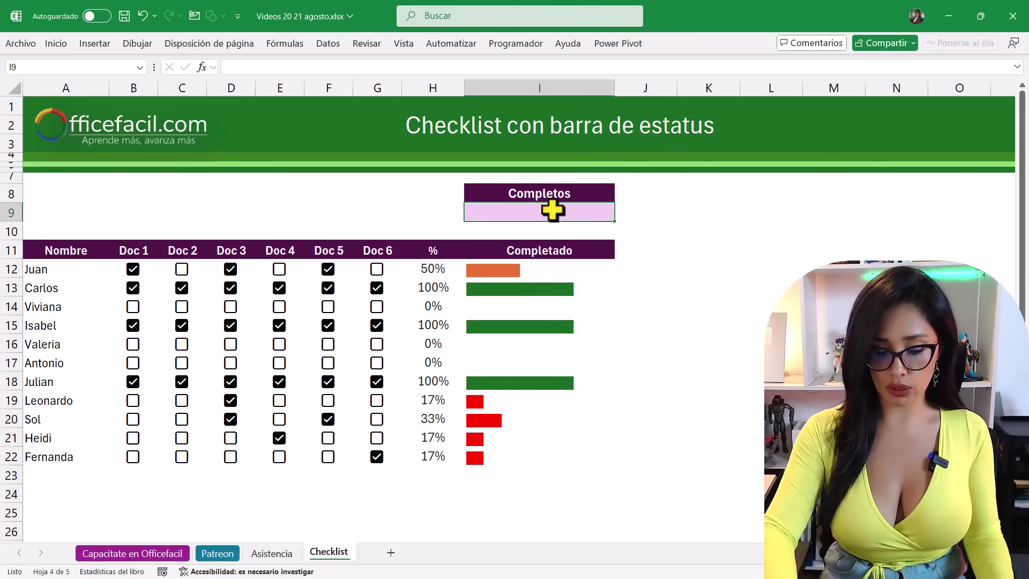
# Enter a CONTAR.SI formula counting 100% entries in H12:H22.
pyautogui.write('=co')
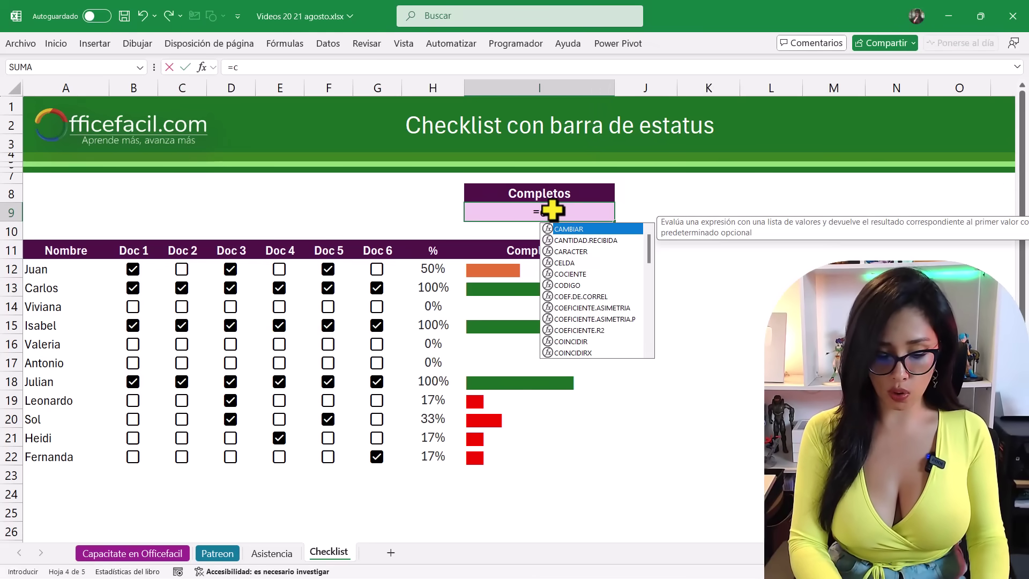
pyautogui.write('ntar.si')
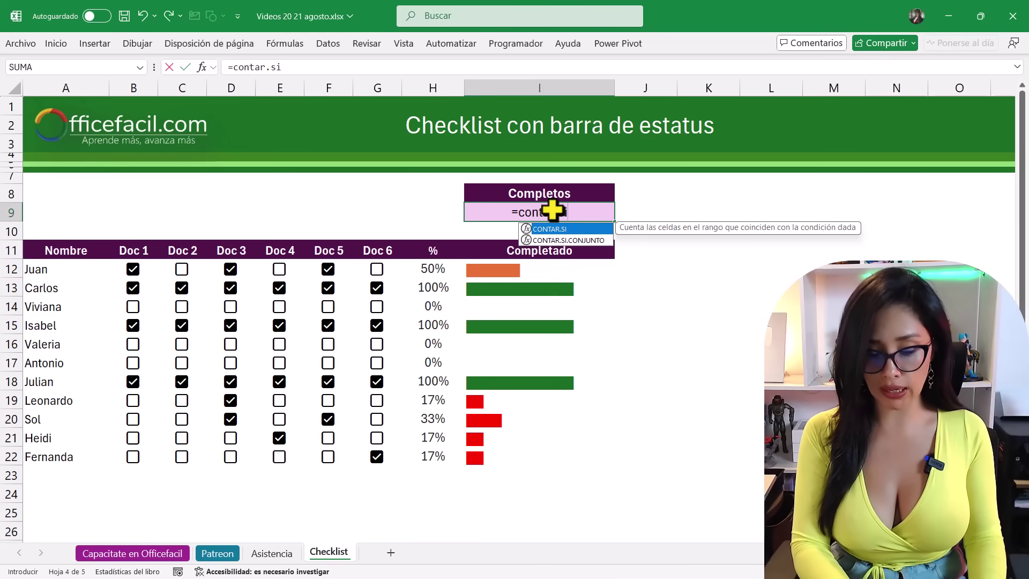
pyautogui.write('(')
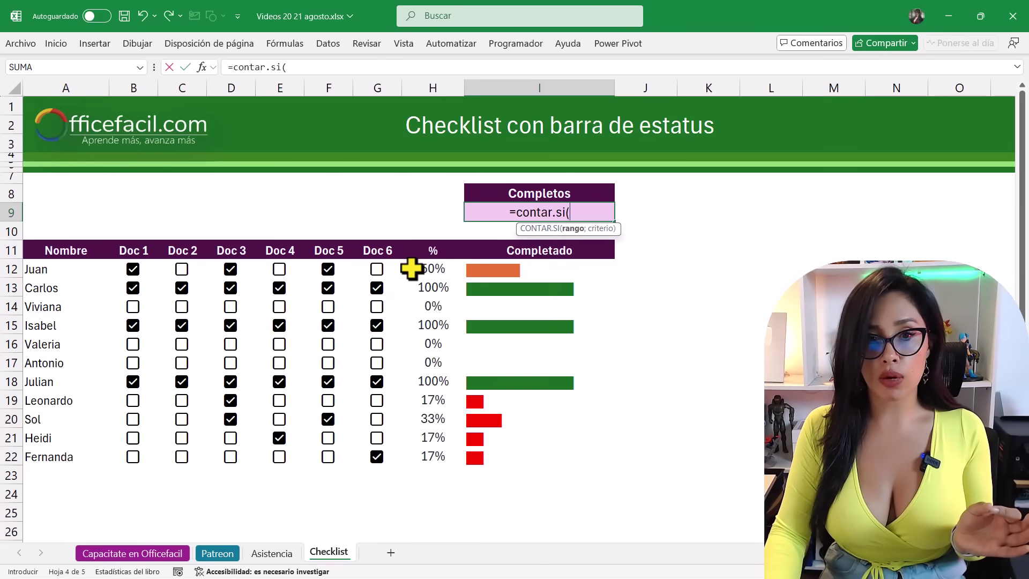
pyautogui.moveTo(415, 269); pyautogui.dragTo(421, 457)
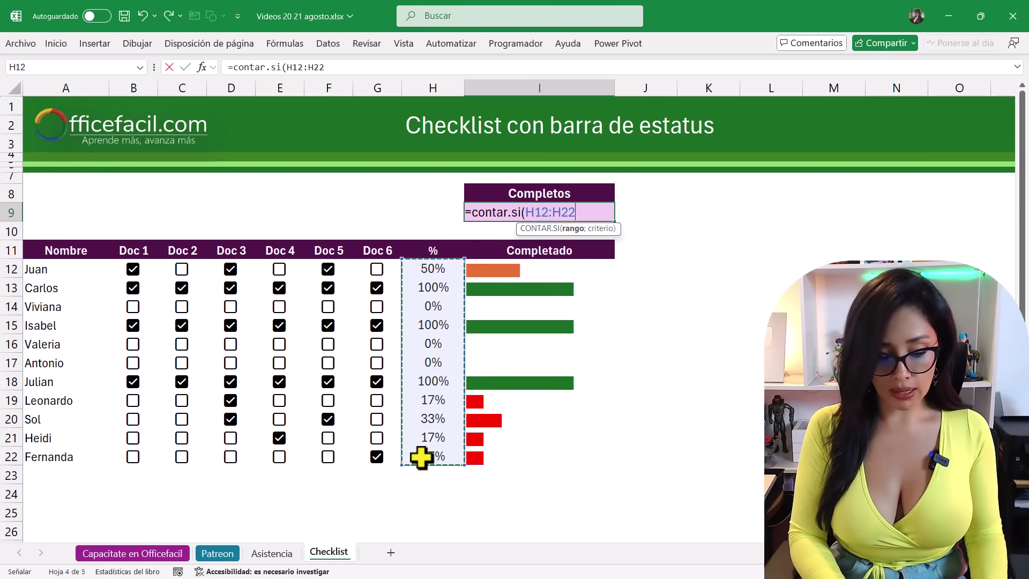
pyautogui.write(';100%')
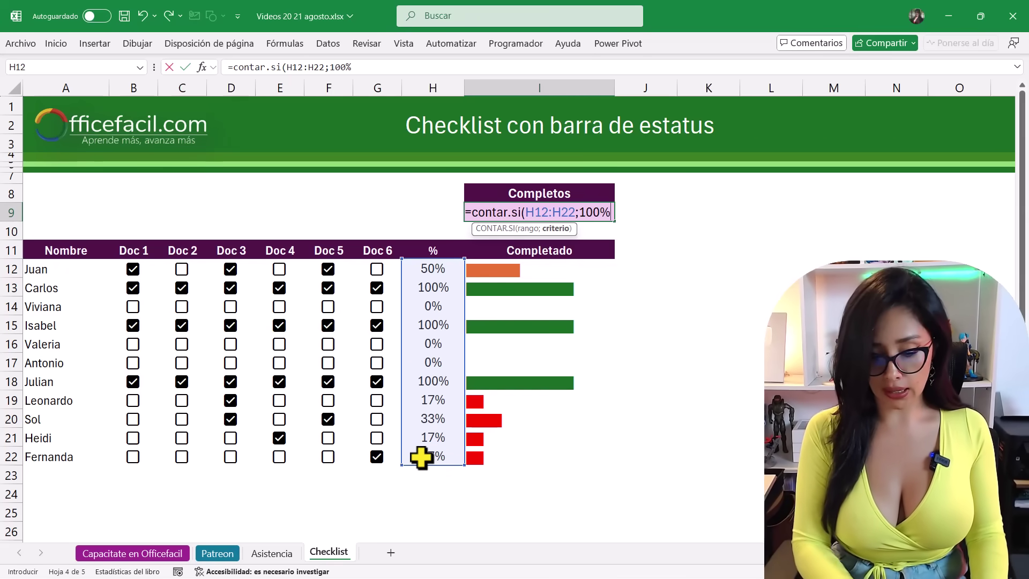
pyautogui.write(')')
pyautogui.press('Return')
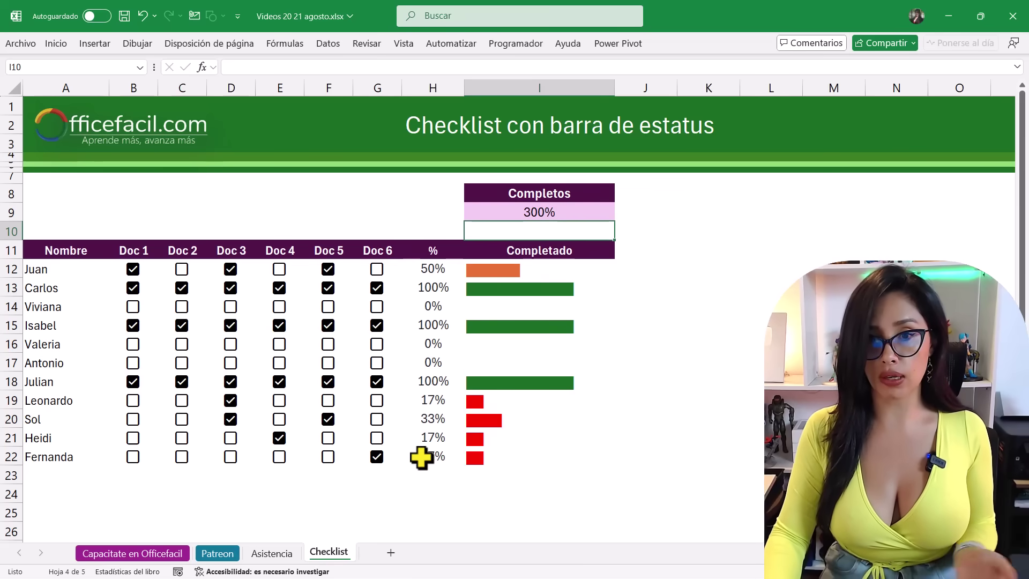
pyautogui.click(531, 213)
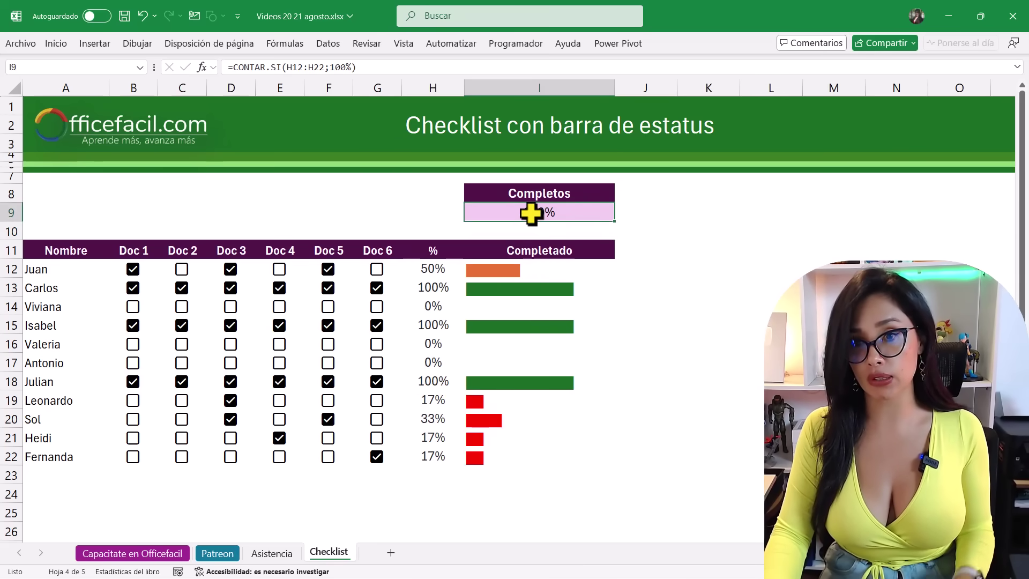
# Divide the count by CONTARA(H12:H22) so I9 shows 27%.
pyautogui.doubleClick(566, 212)
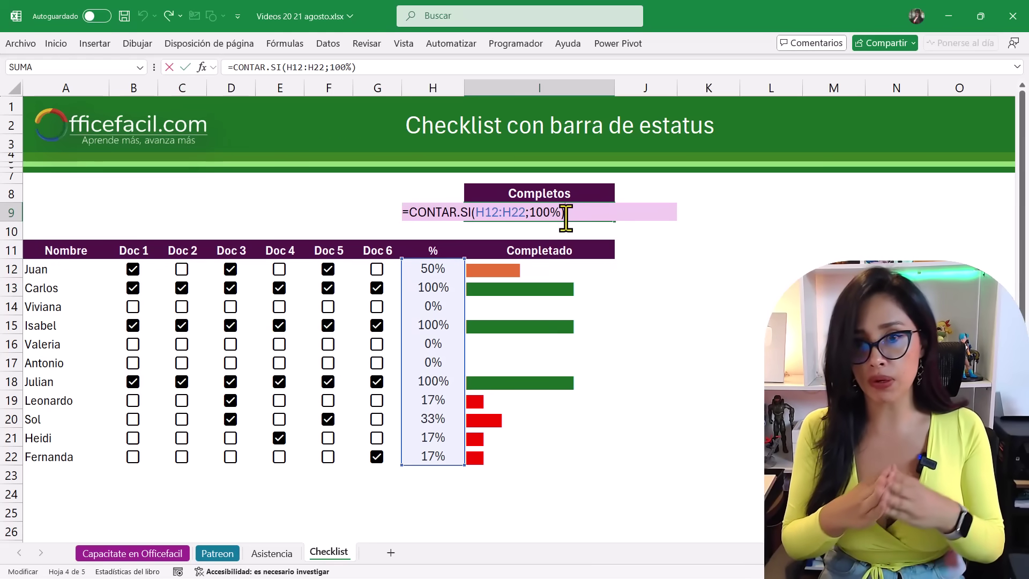
pyautogui.write('7')
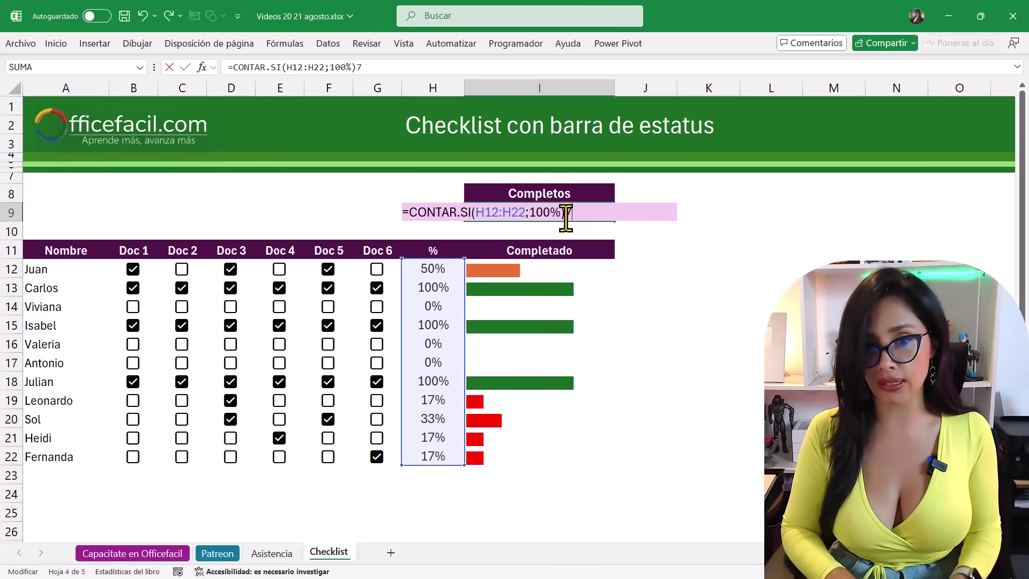
pyautogui.press('BackSpace')
pyautogui.write('/con')
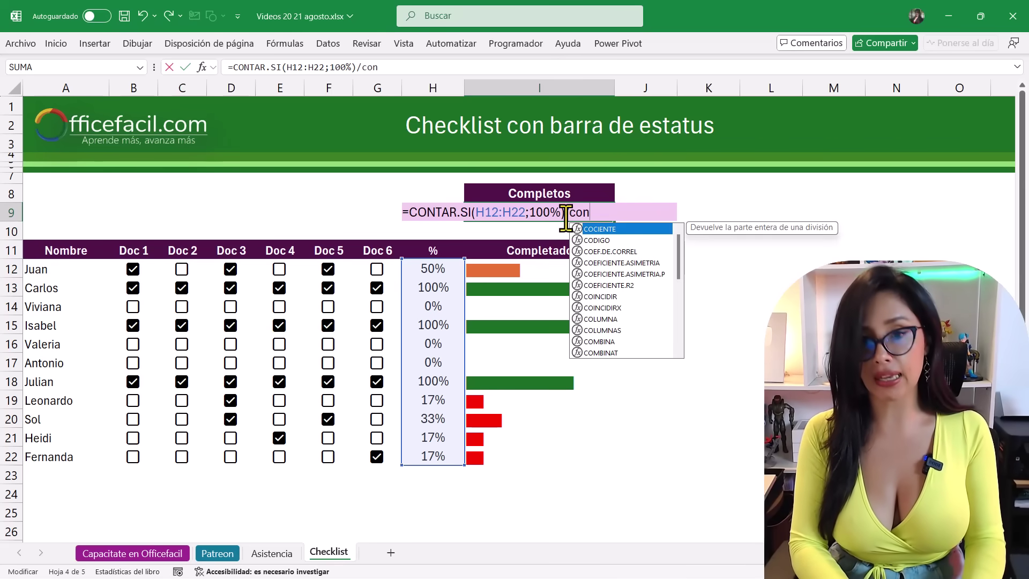
pyautogui.write('ta')
pyautogui.press('Down')
pyautogui.press('Down')
pyautogui.press('Down')
pyautogui.press('Down')
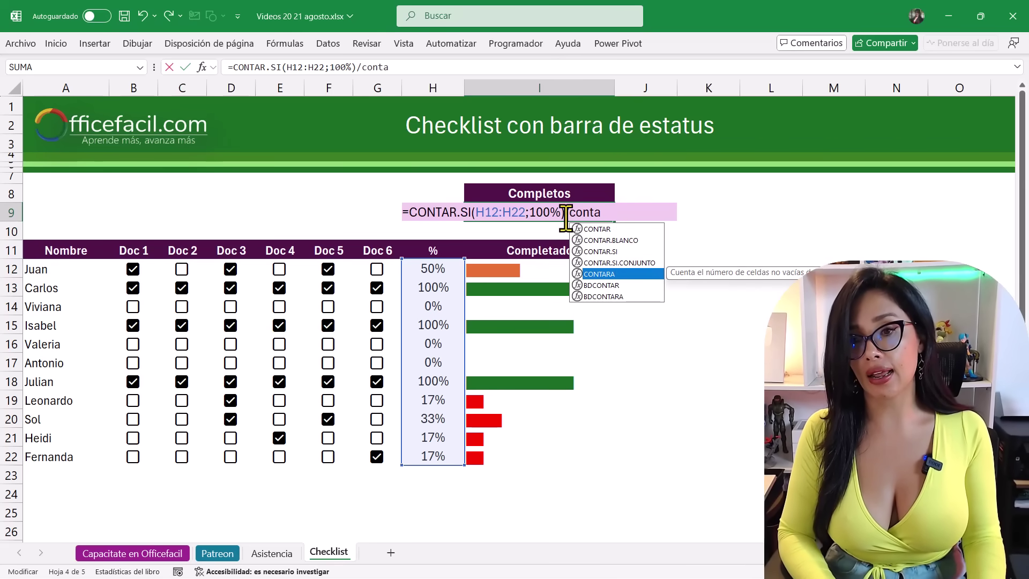
pyautogui.press('Tab')
pyautogui.moveTo(415, 271); pyautogui.dragTo(410, 455)
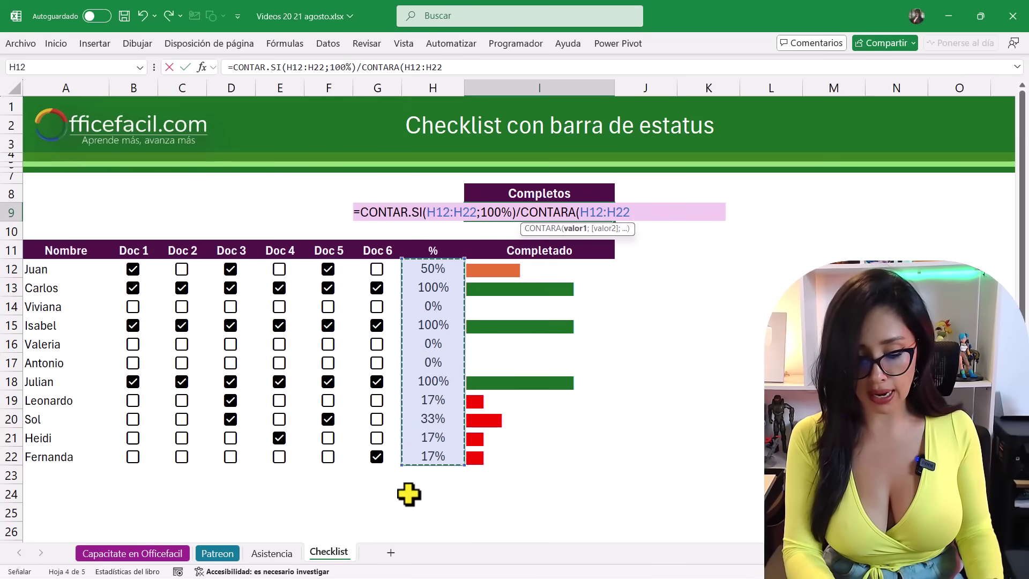
pyautogui.write(')')
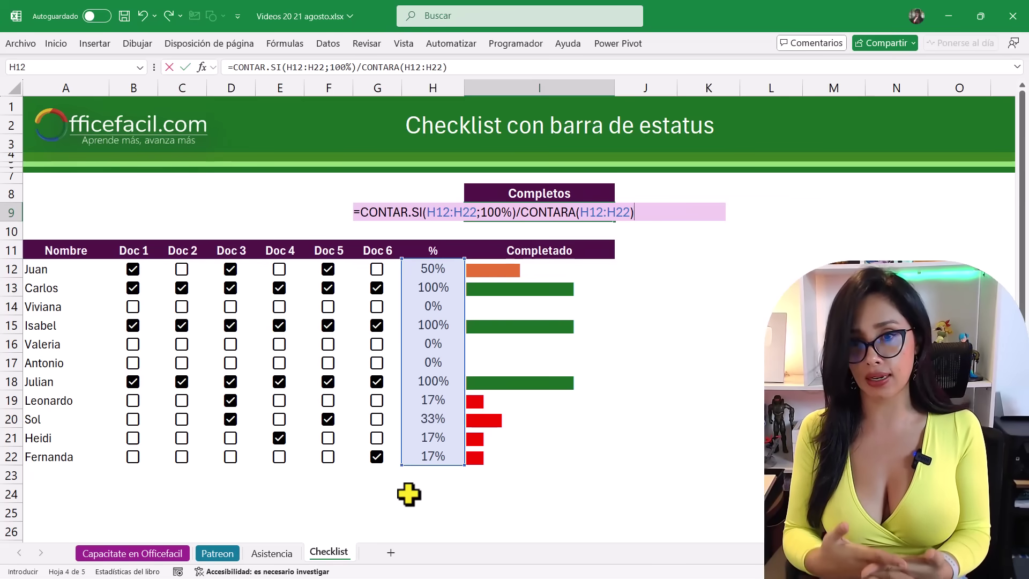
pyautogui.press('Return')
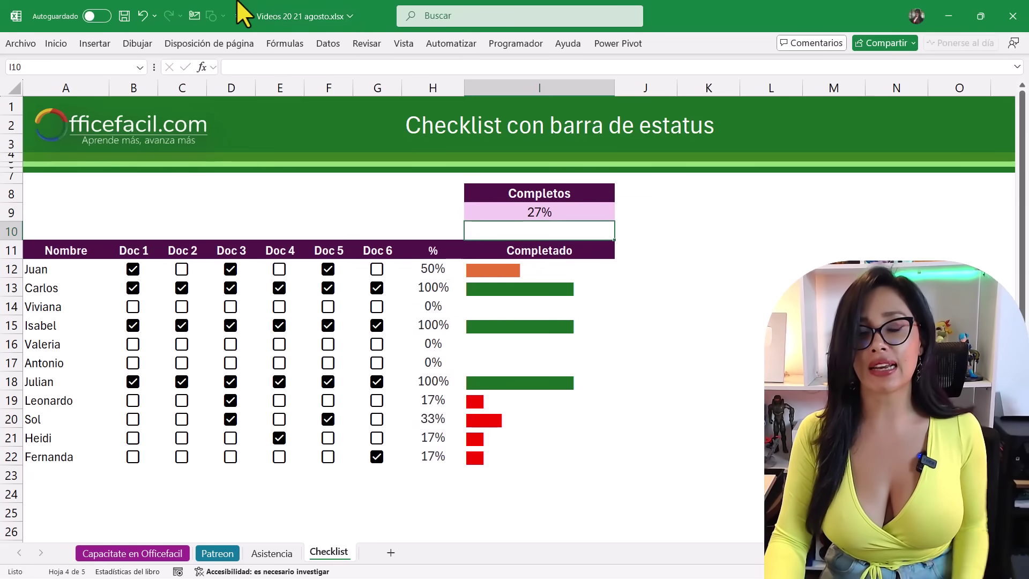
pyautogui.click(553, 214)
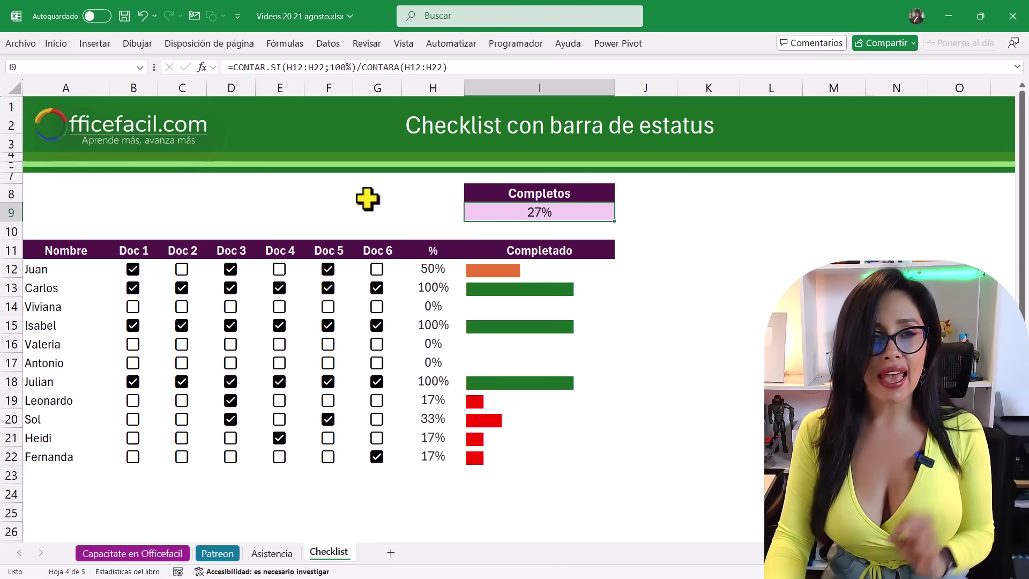
# Add a purple data bar to I9 scaled by percentage from 0 to 100.
pyautogui.click(56, 44)
pyautogui.click(539, 86)
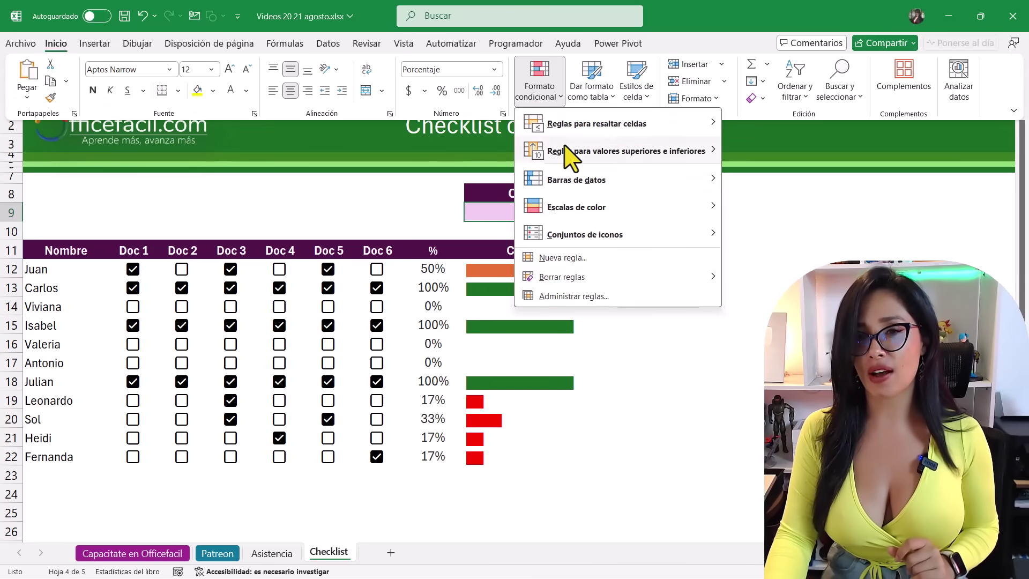
pyautogui.moveTo(577, 179)
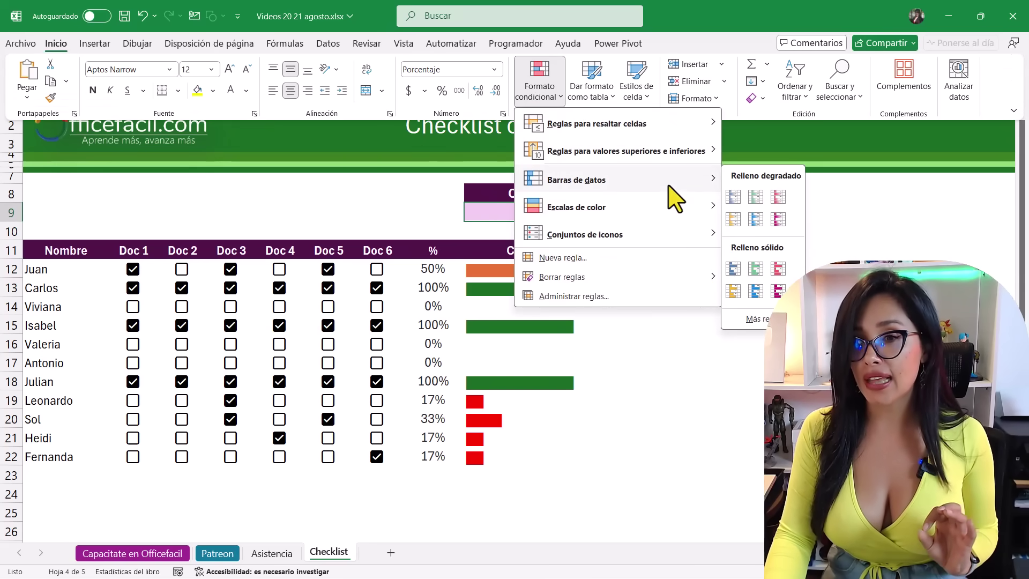
pyautogui.click(755, 319)
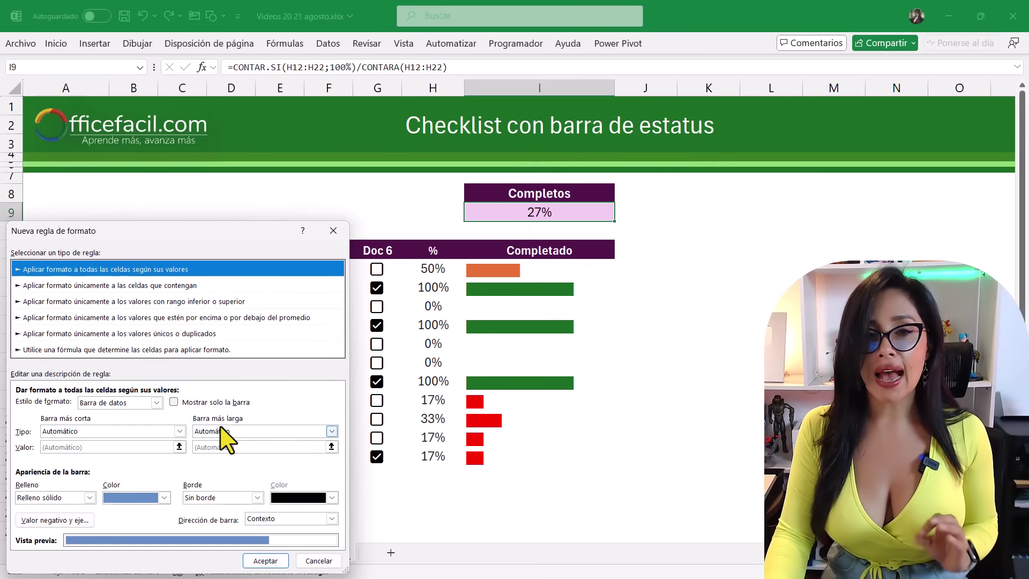
pyautogui.click(180, 432)
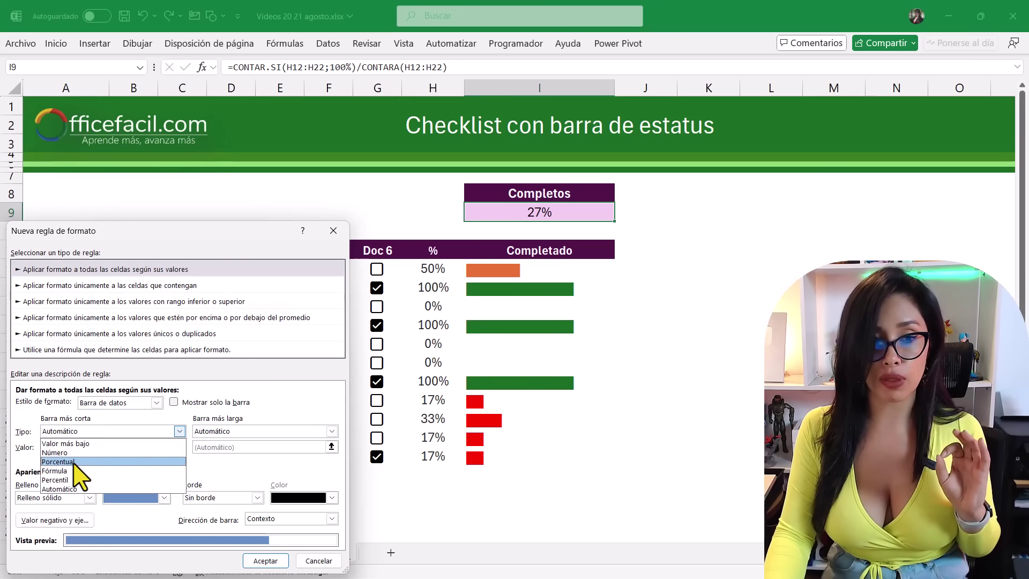
pyautogui.click(59, 461)
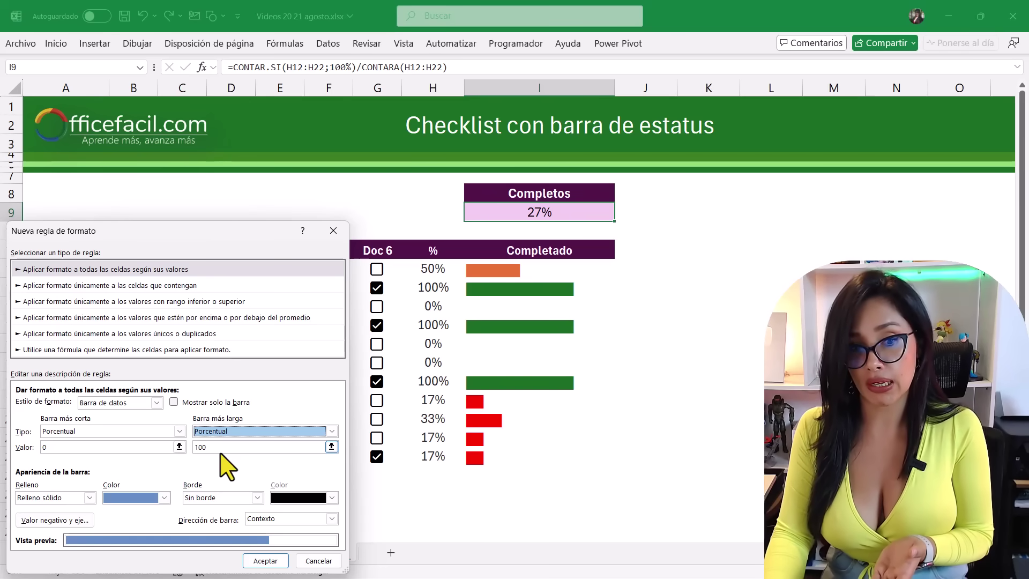
pyautogui.click(163, 498)
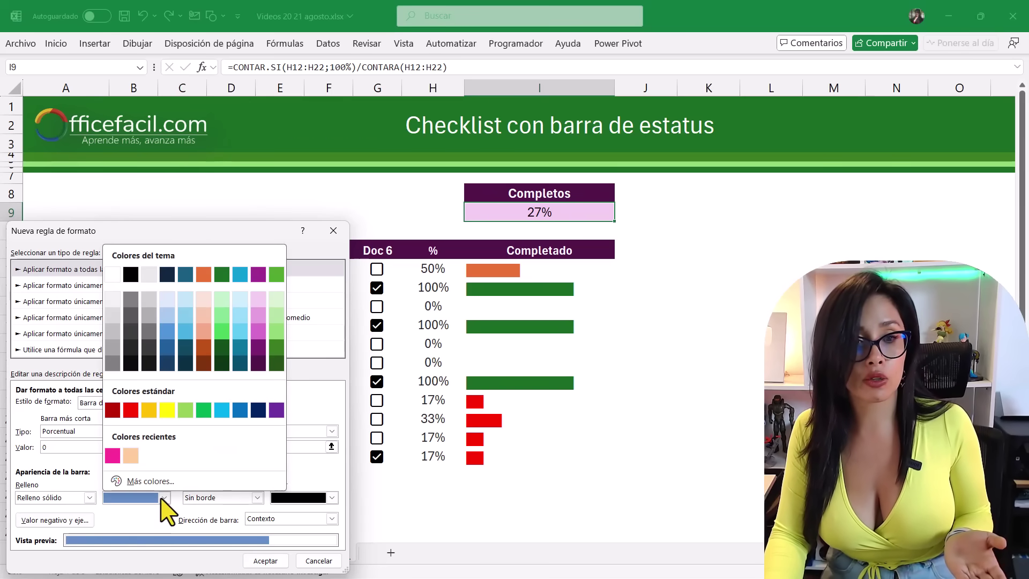
pyautogui.click(258, 275)
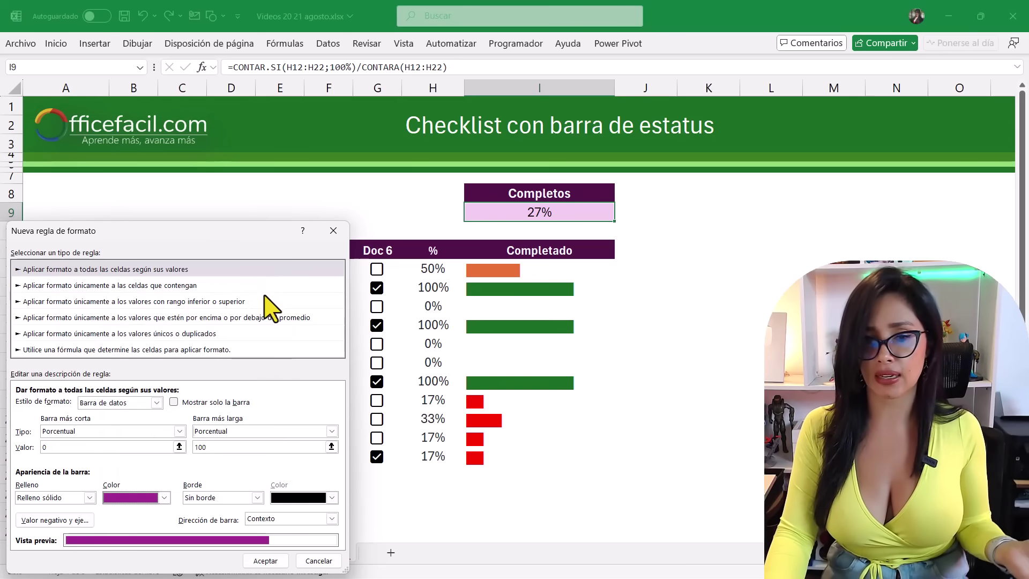
pyautogui.click(266, 561)
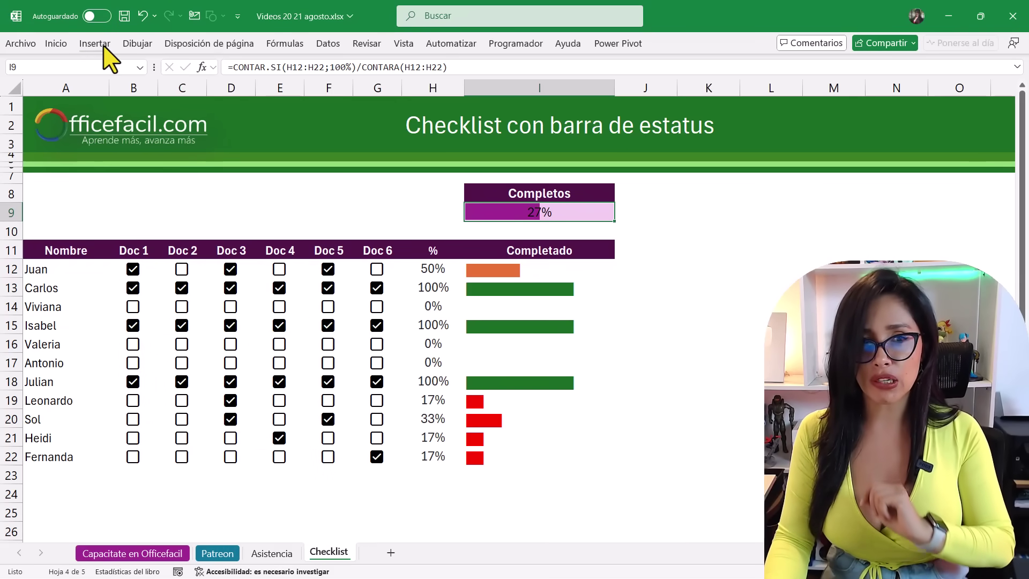
# Make I9's 27% bold and left-aligned, and tick Doc 2 for the first person (now 67%).
pyautogui.click(54, 44)
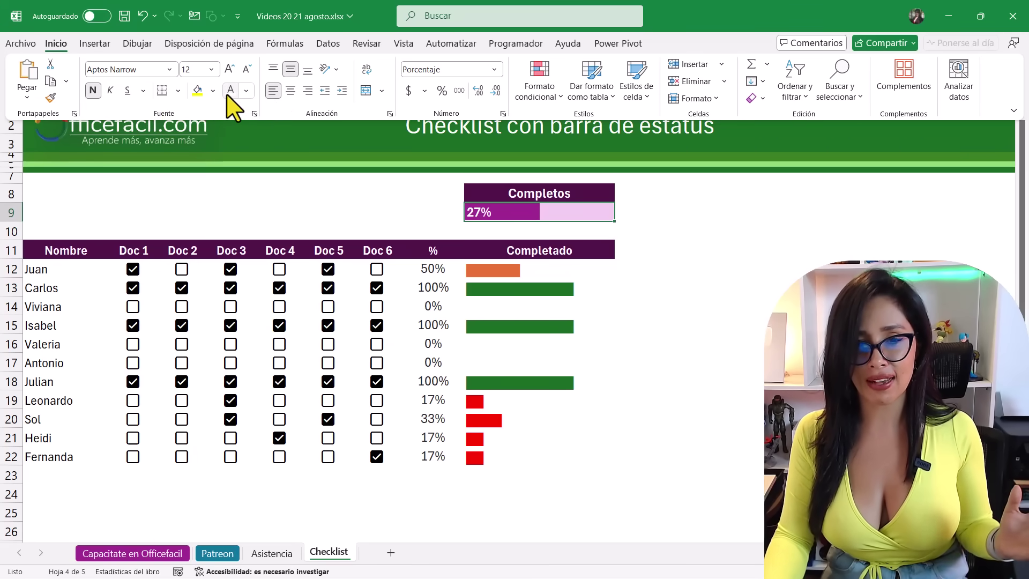
pyautogui.hotkey('ctrl', 'F1')
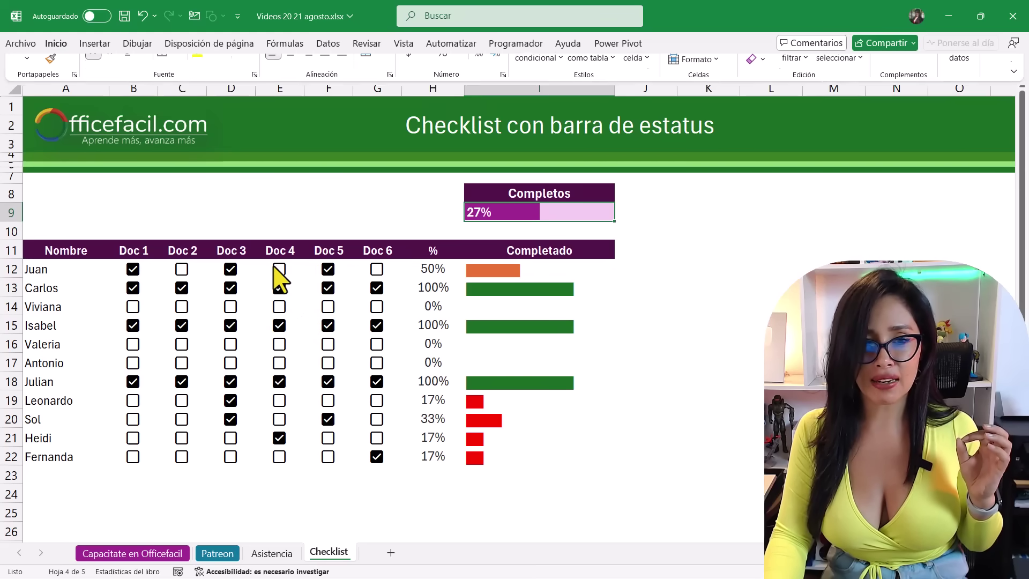
pyautogui.click(172, 269)
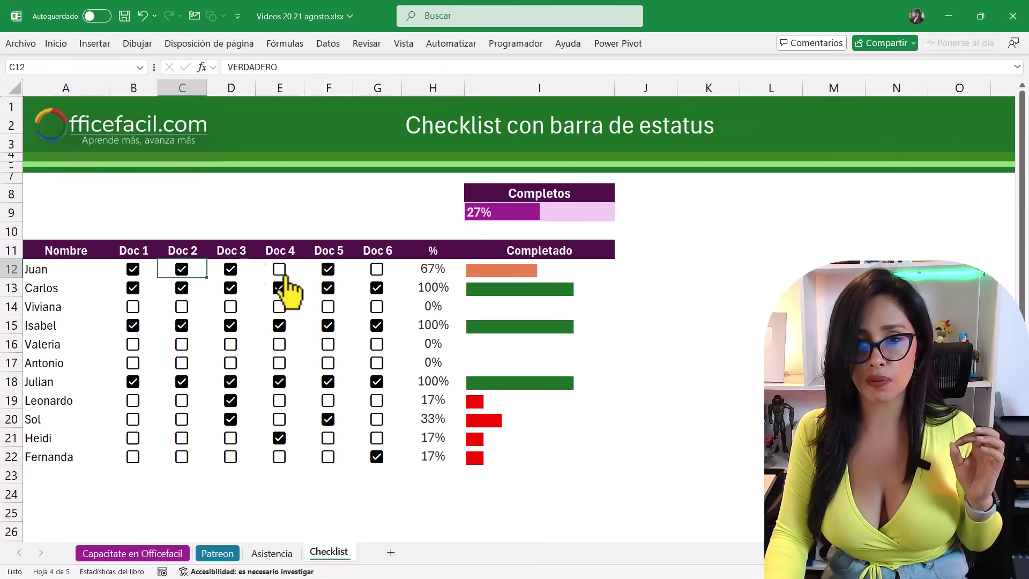